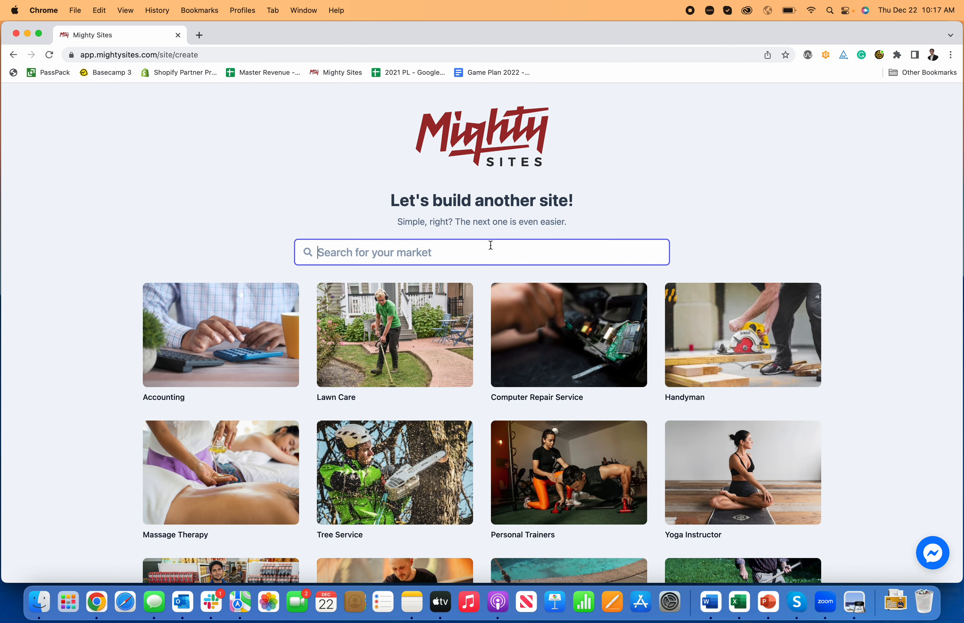
- Search the markets for "well" and choose Well Drilling Contractor for the new site
text(well)
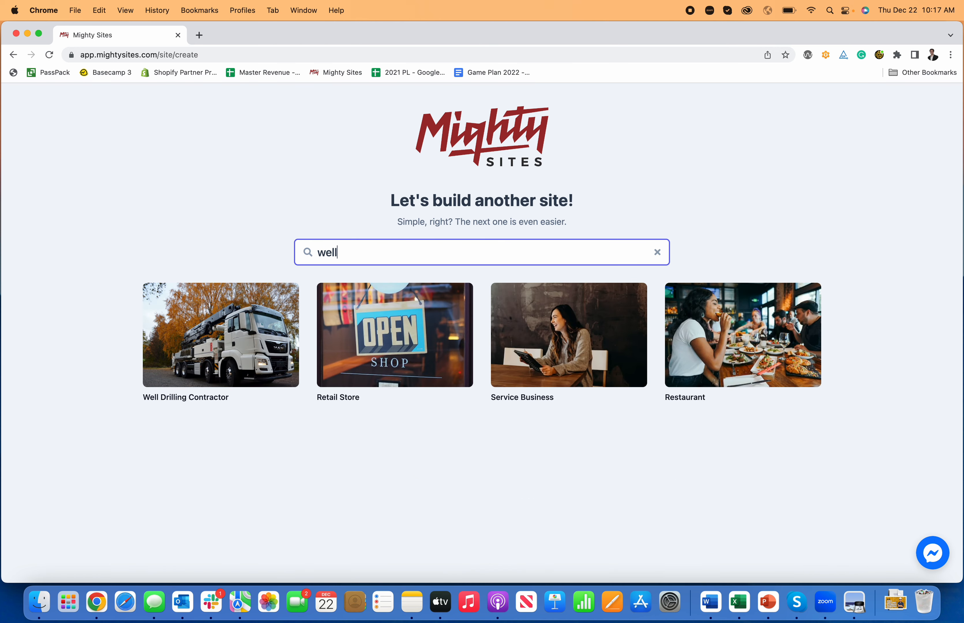
click(210, 338)
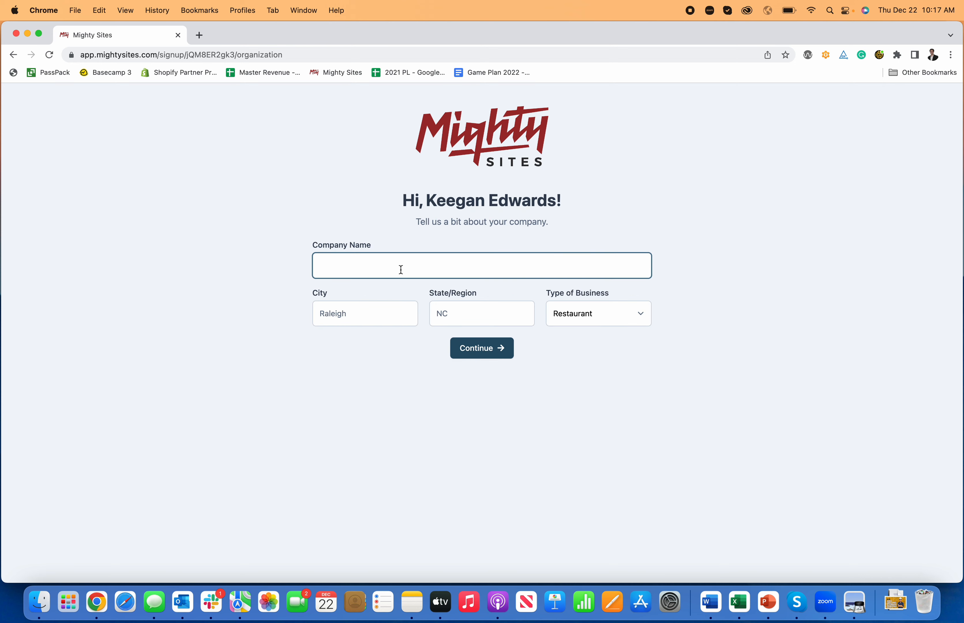
- Submit the company details as Keegan's Well Drilling, city Denver, state CO, with Service as the type of business
text(Keegan's Well Drilling)
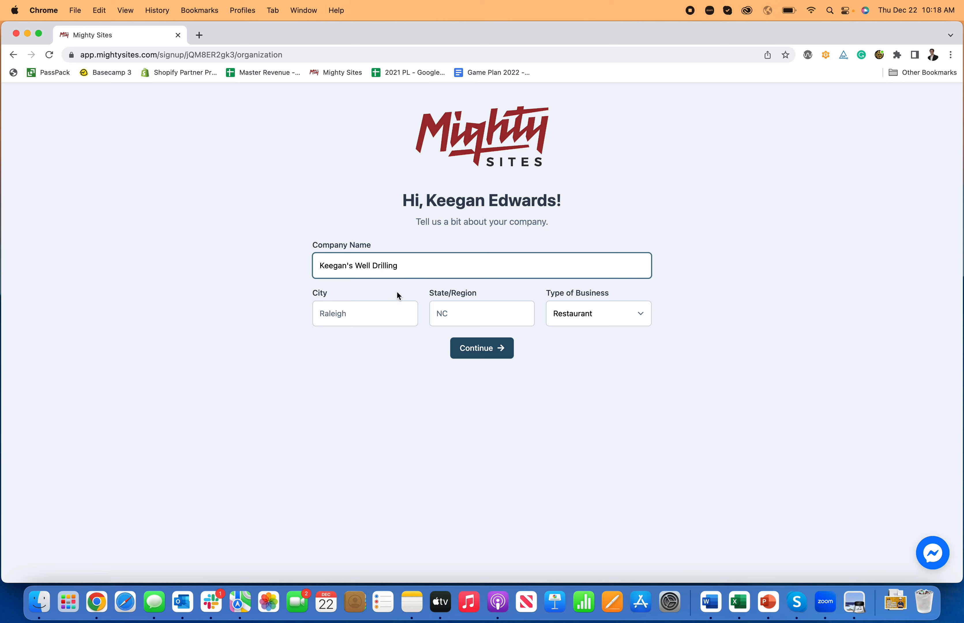
click(376, 310)
text(Denver)
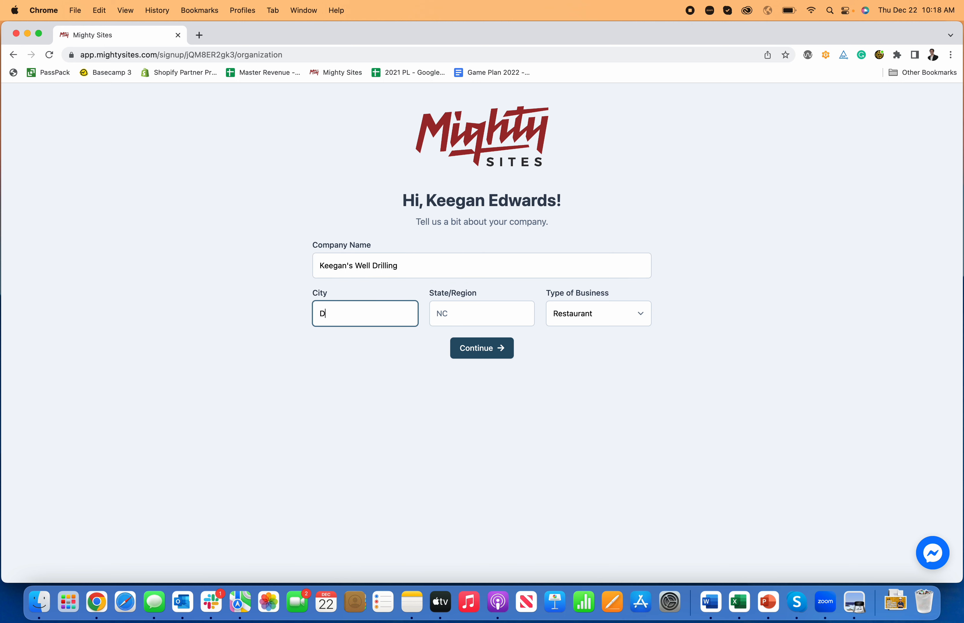
key(Tab)
text(CO)
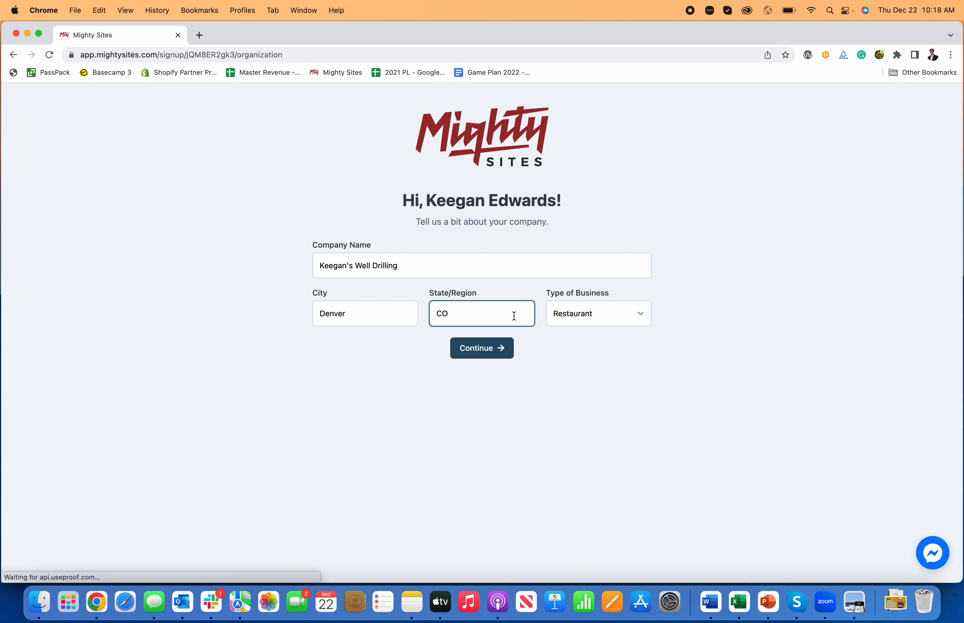
click(579, 314)
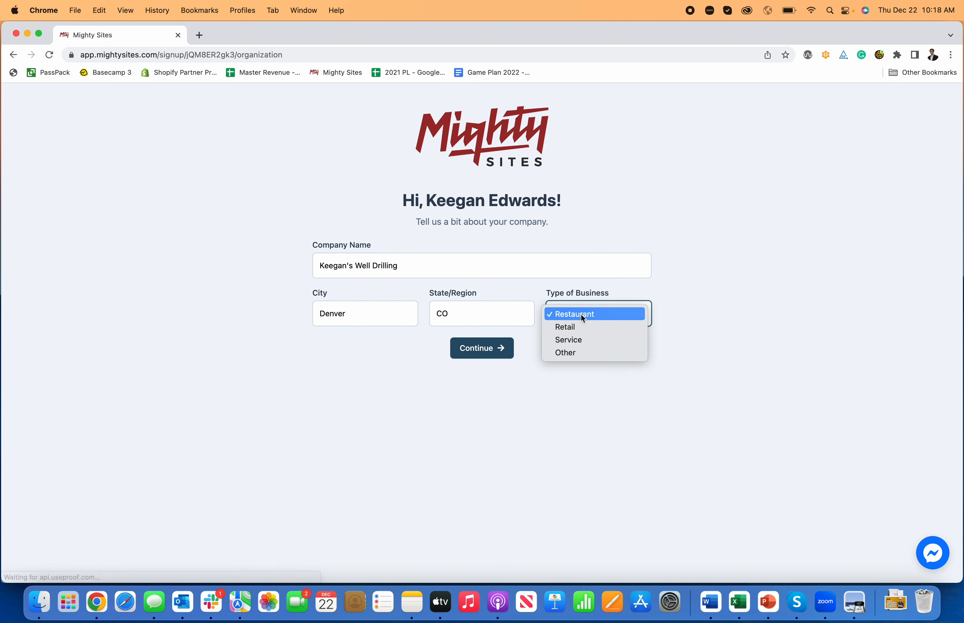
click(591, 340)
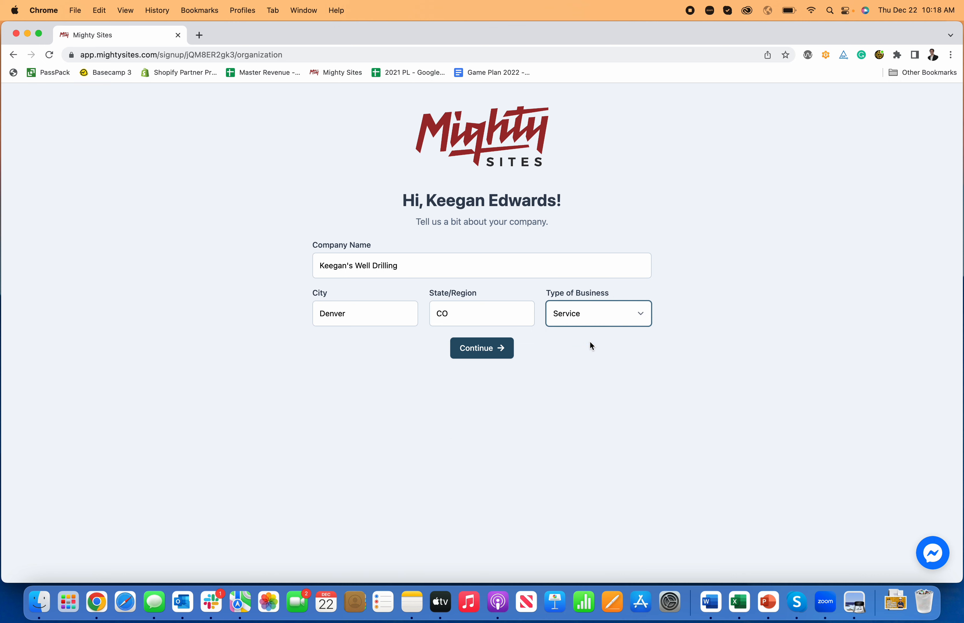
click(489, 358)
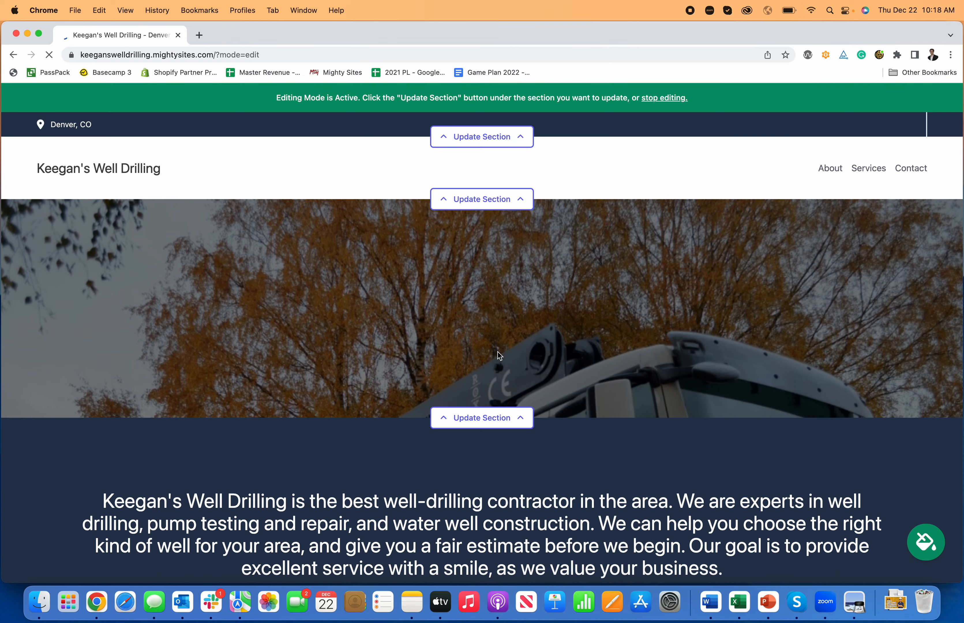
- Review the generated page's sections from the hero image down to the contact form and footer
scroll(498, 351, down, 15)
scroll(498, 351, down, 15)
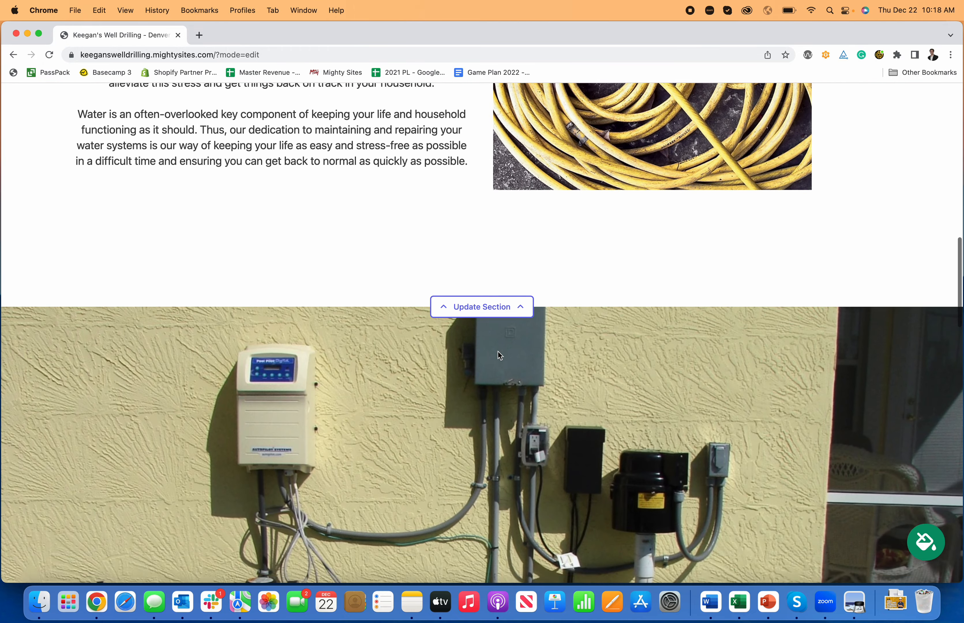
scroll(498, 355, down, 15)
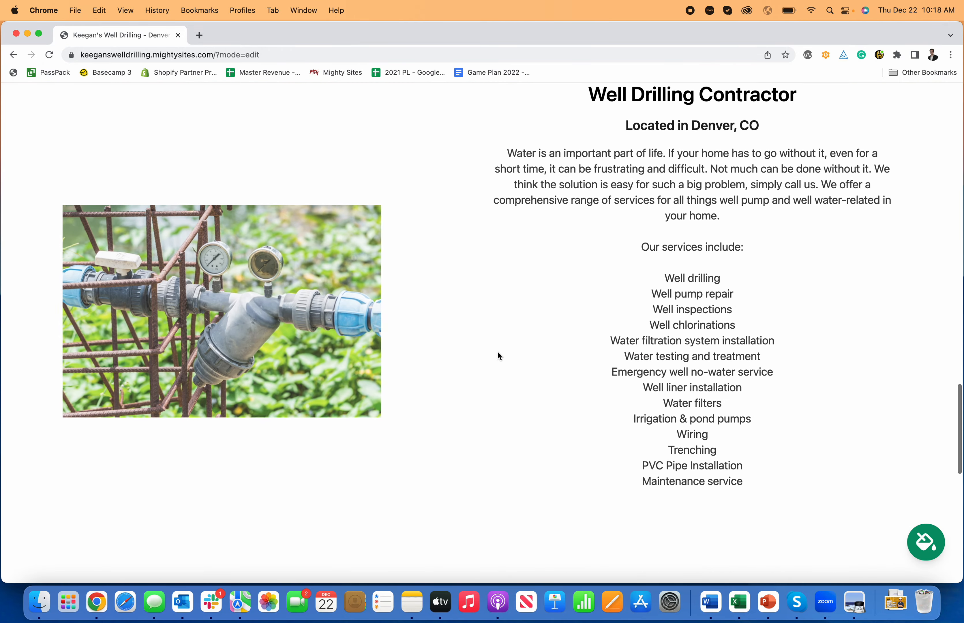
scroll(498, 354, down, 8)
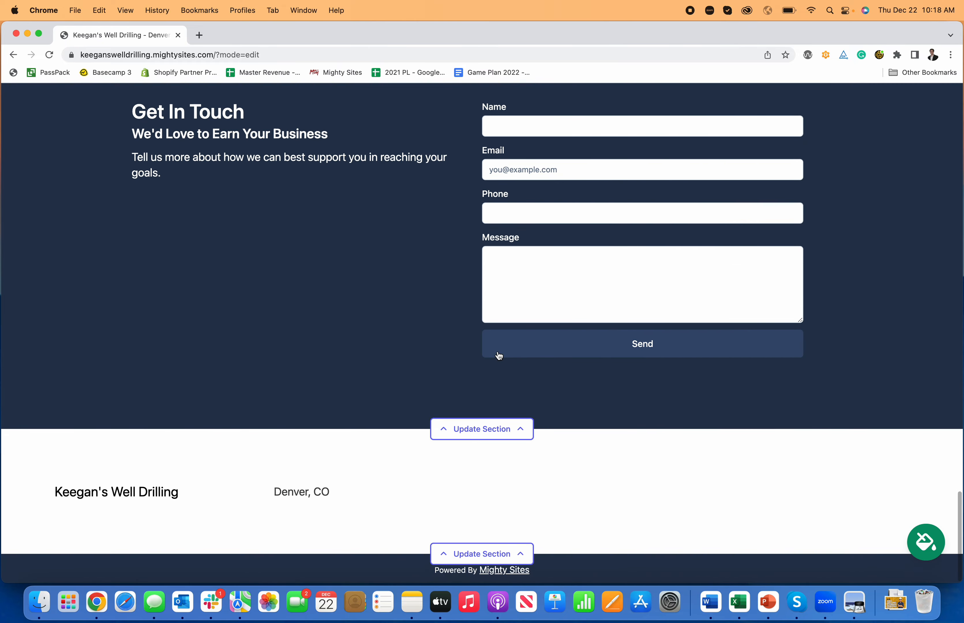
scroll(499, 356, up, 10)
scroll(496, 352, up, 20)
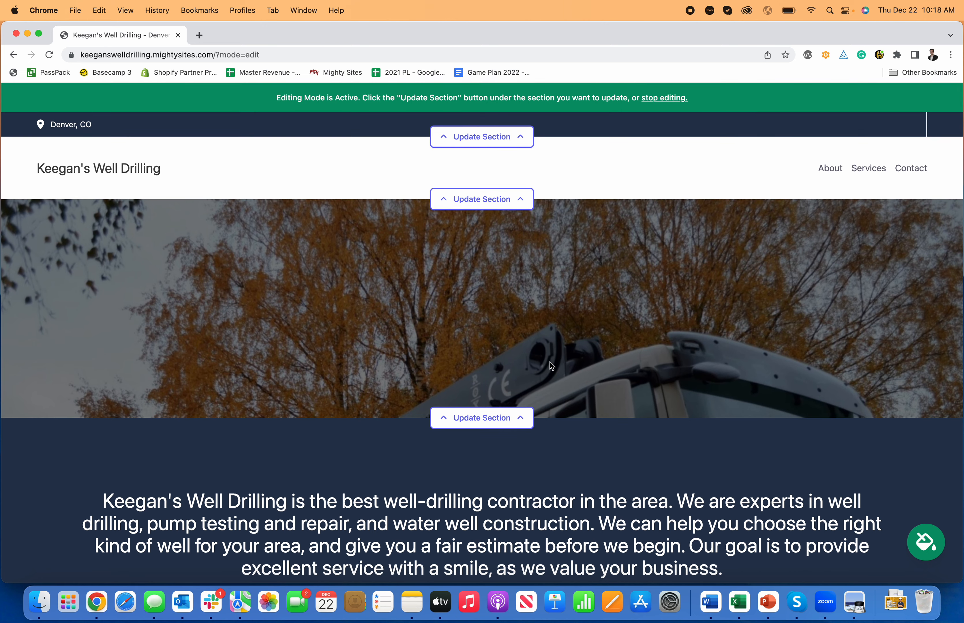
- Open the hero section's content for editing and set its title to "Professional Well Drilling Contractor"
click(509, 418)
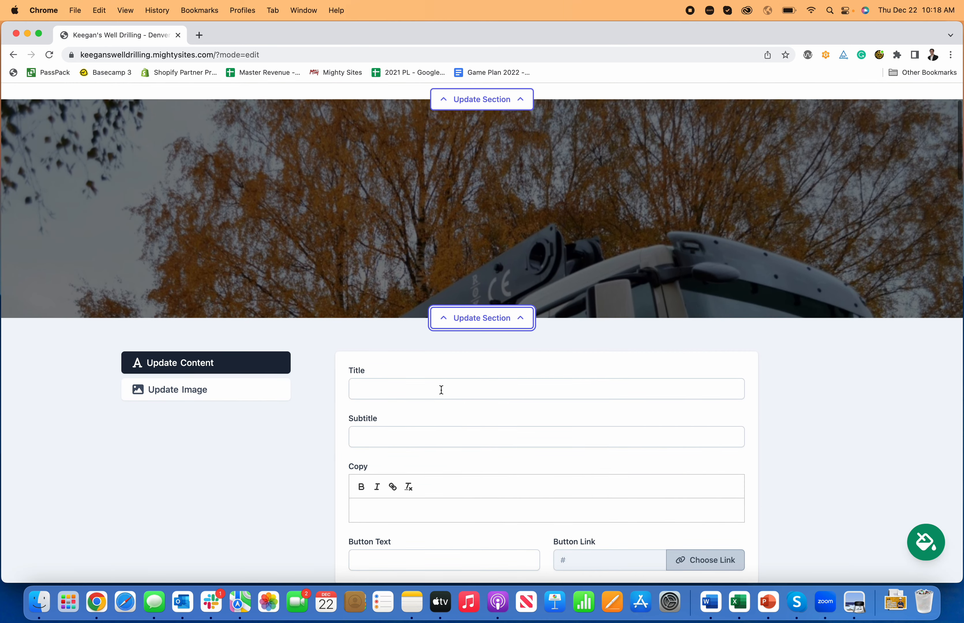
click(441, 390)
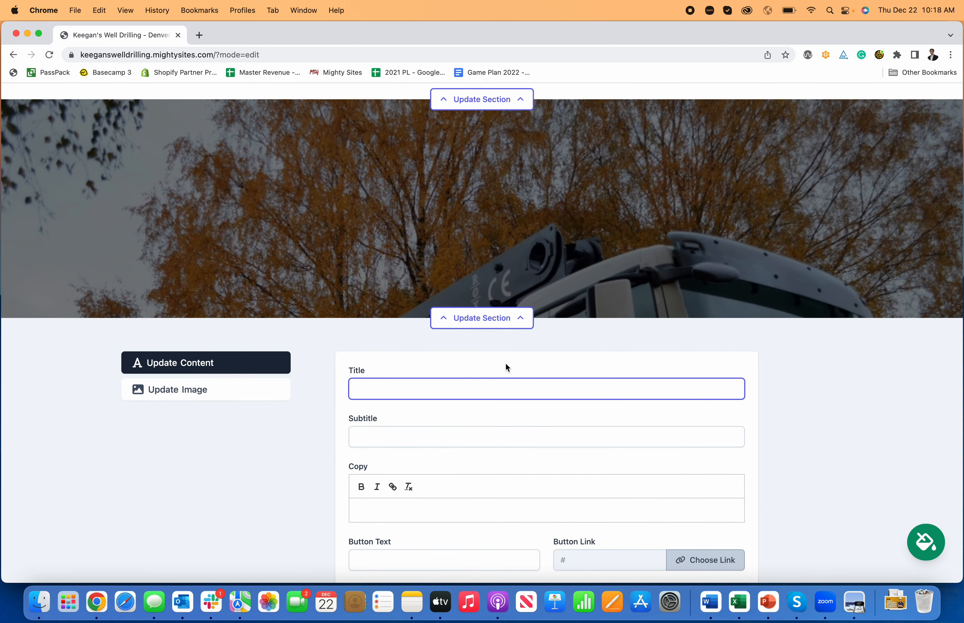
text(W)
key(BackSpace)
text(Professional Well Drilling Contract)
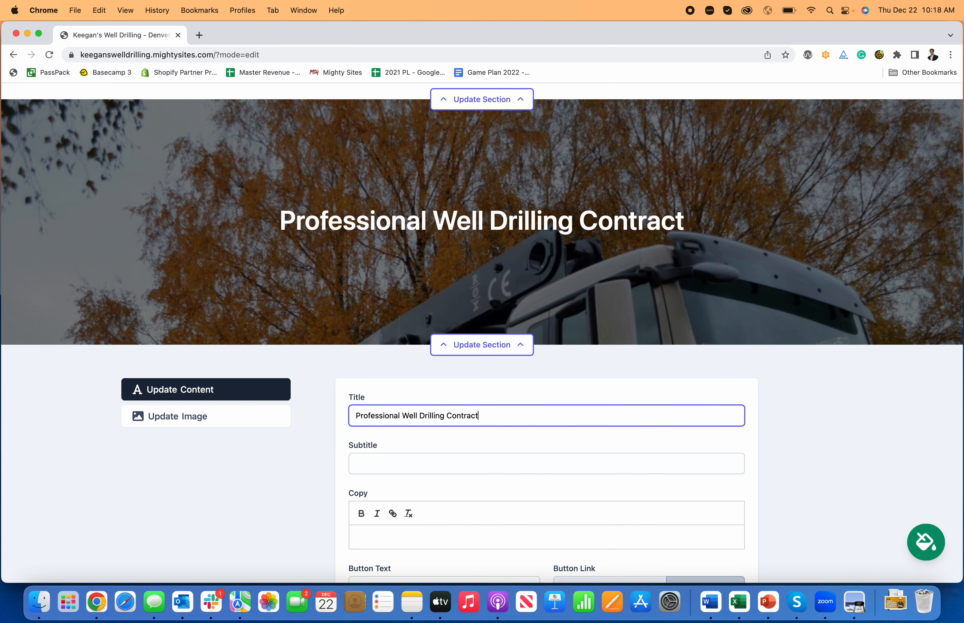
text(or)
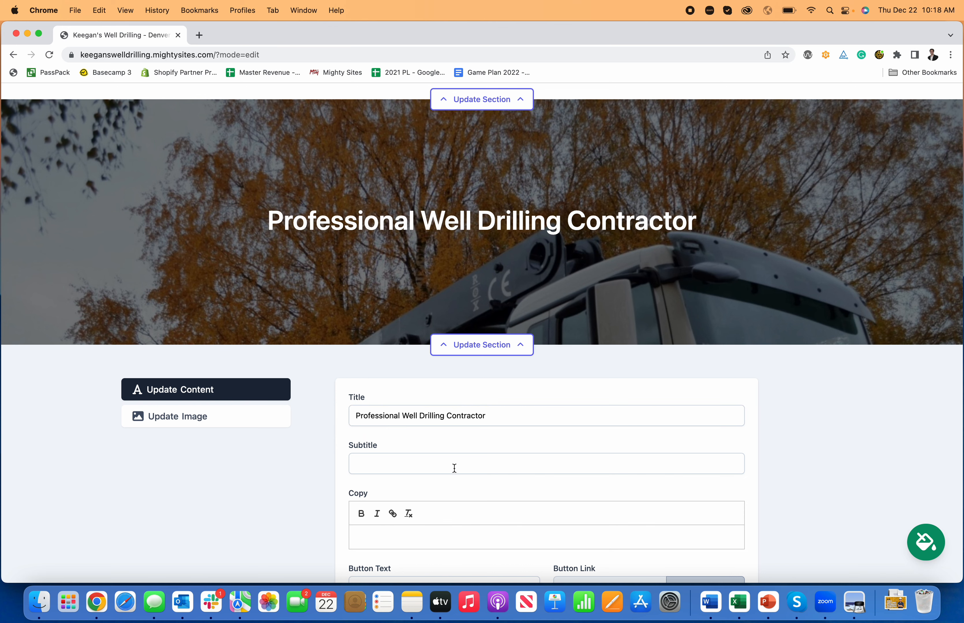
- Set the hero section's subtitle to "Professional & Experienced"
click(452, 465)
scroll(453, 467, down, 2)
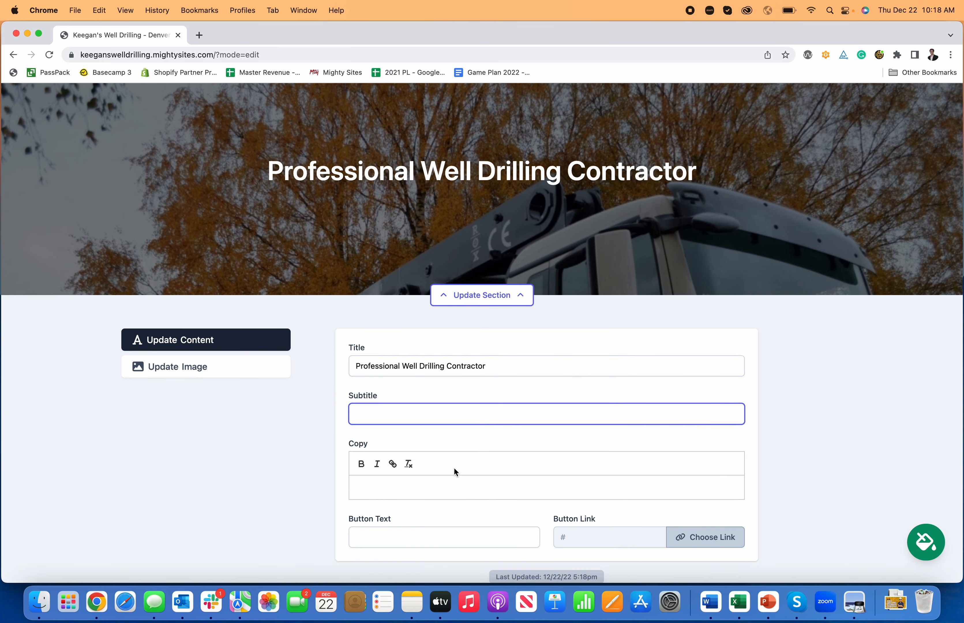
text(Profess)
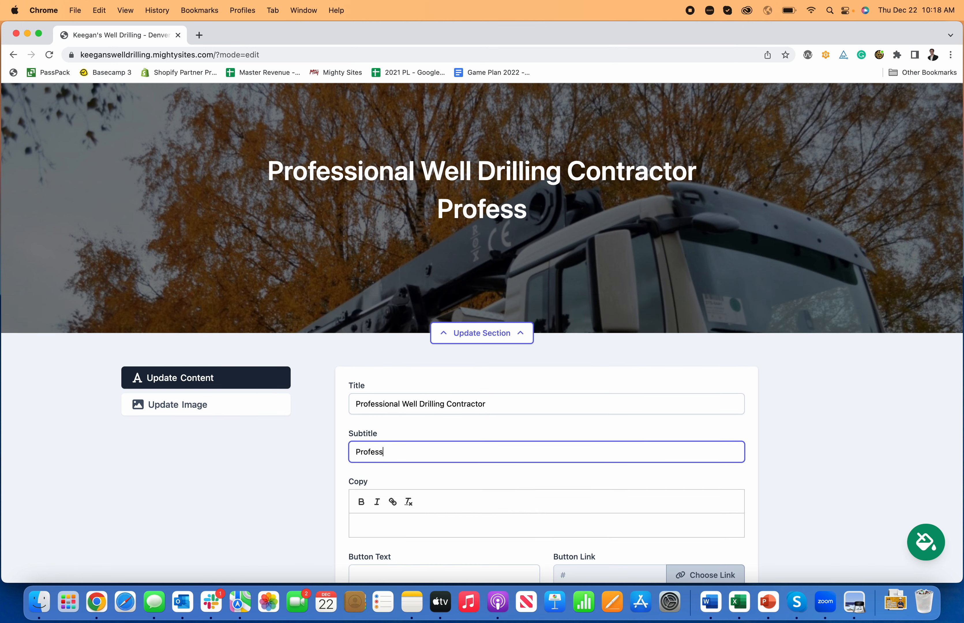
text(ional & )
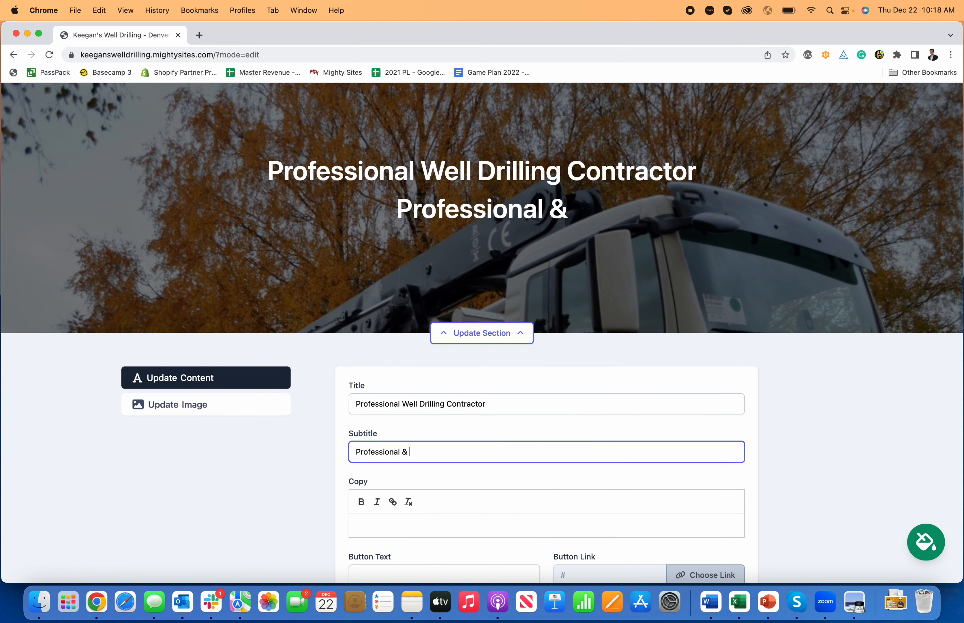
text(Experienced)
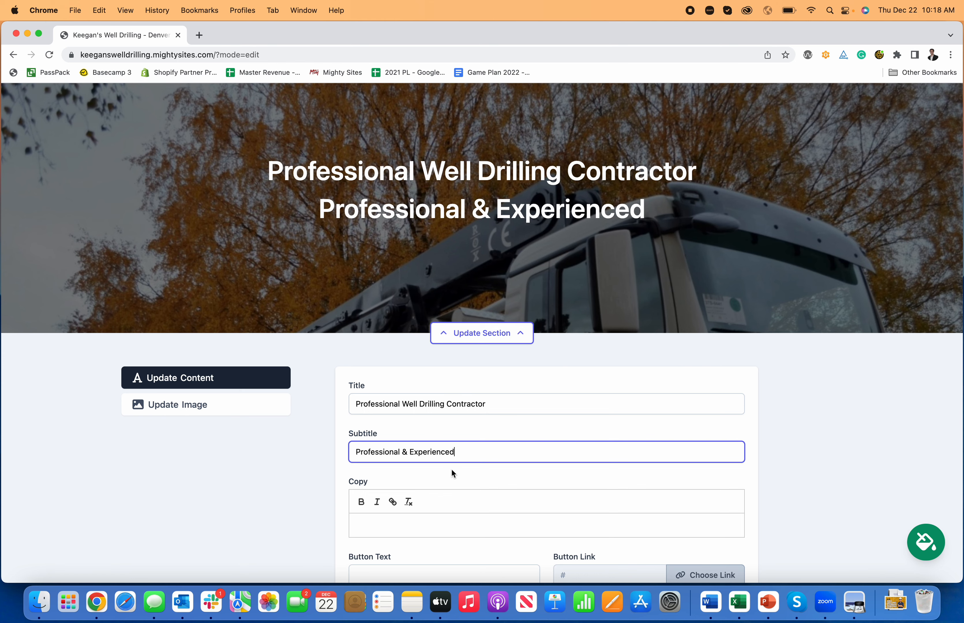
- Write the hero copy on two lines: "Serving the community for over 25 years." and "Trusted Area Expert."
scroll(451, 469, down, 3)
click(401, 465)
scroll(430, 465, up, 3)
text(Serb)
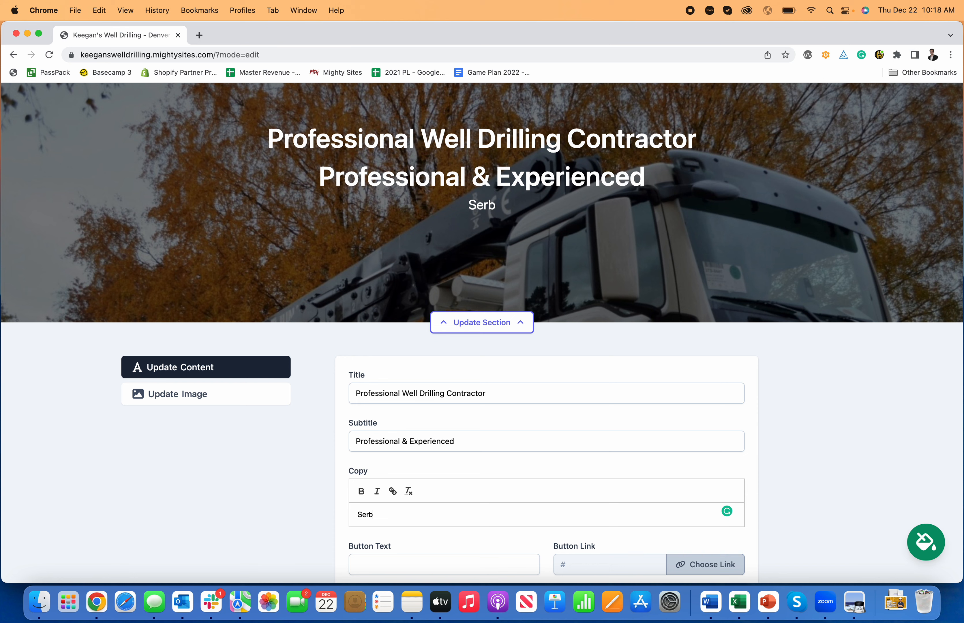
key(BackSpace)
text(ving the co)
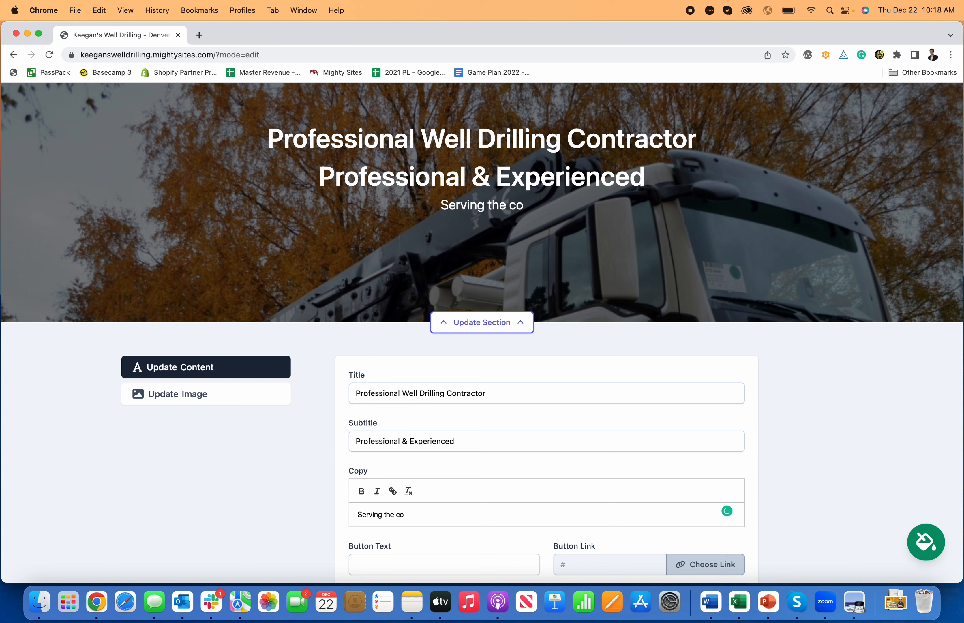
text(mmunity for )
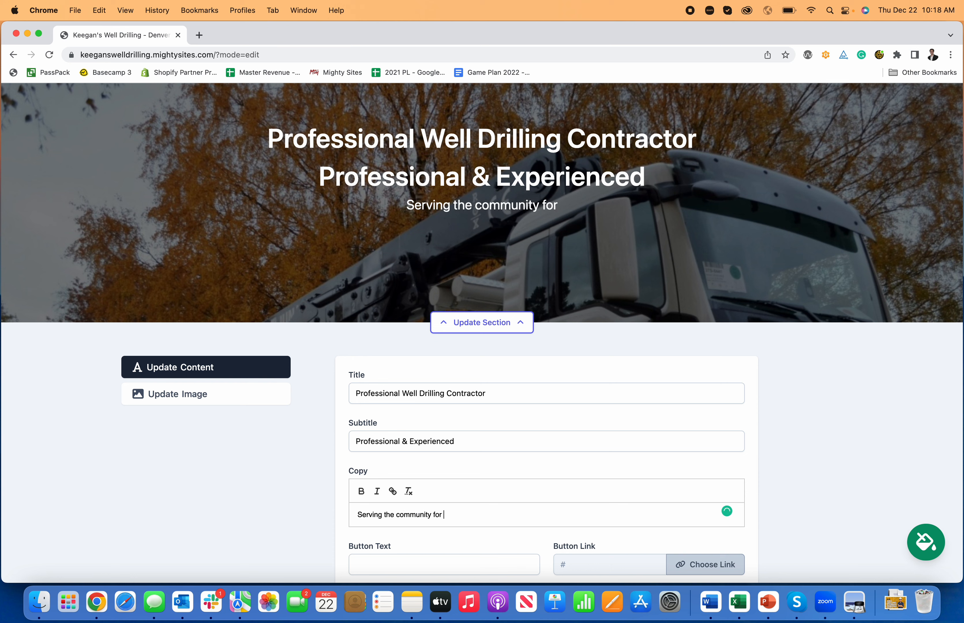
text(over 25 years. )
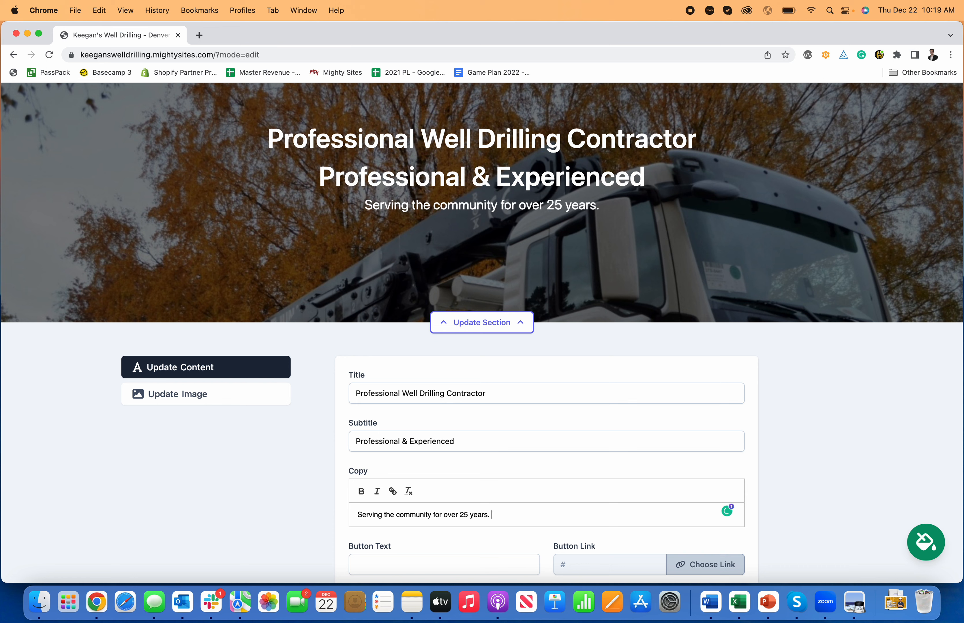
text(Tru)
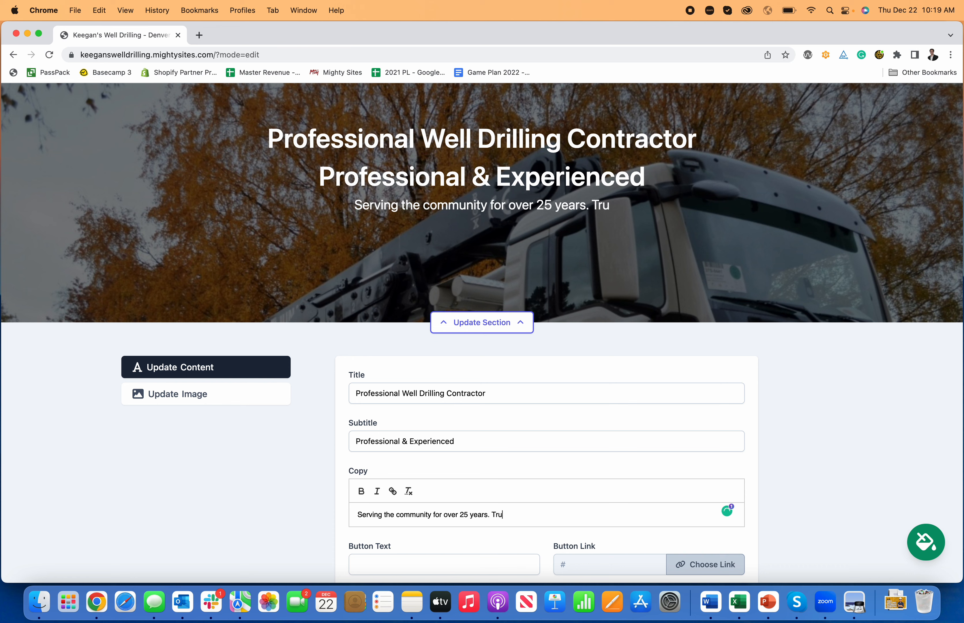
text(sted Area Expert.)
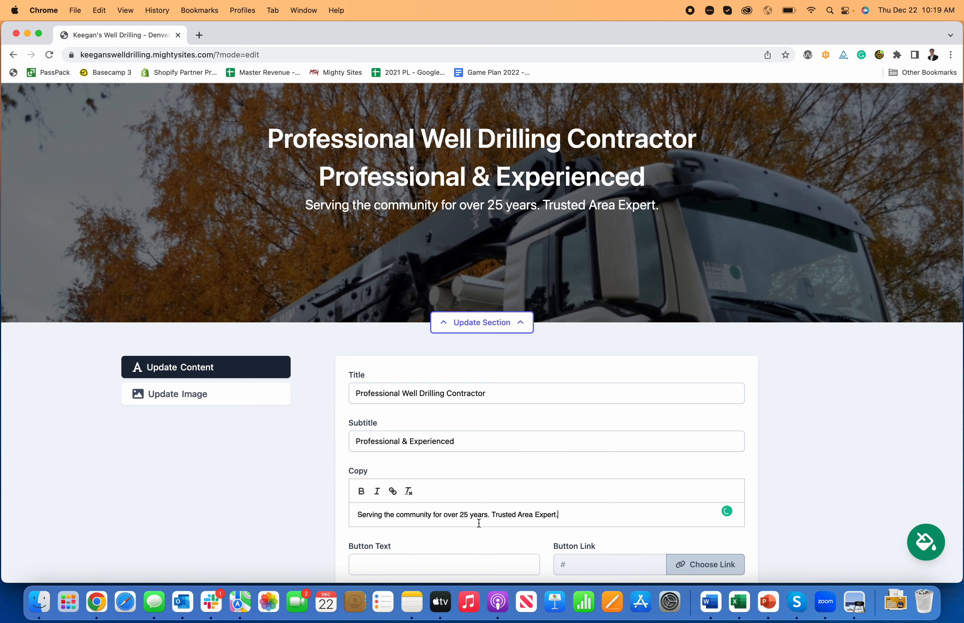
key(Return)
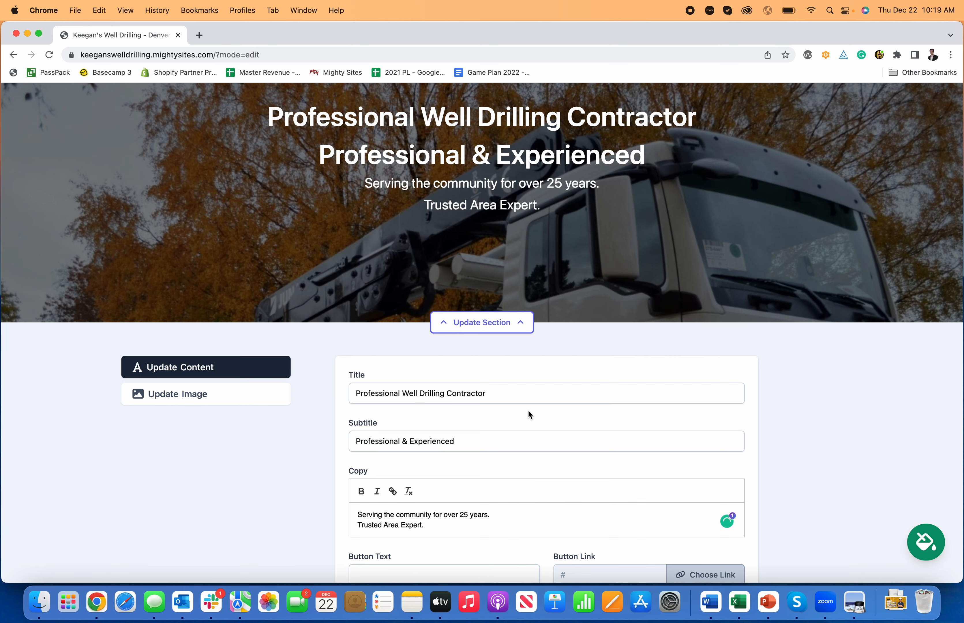
- Add a button to the hero section with the text "Request A Quote"
scroll(528, 414, down, 3)
click(446, 517)
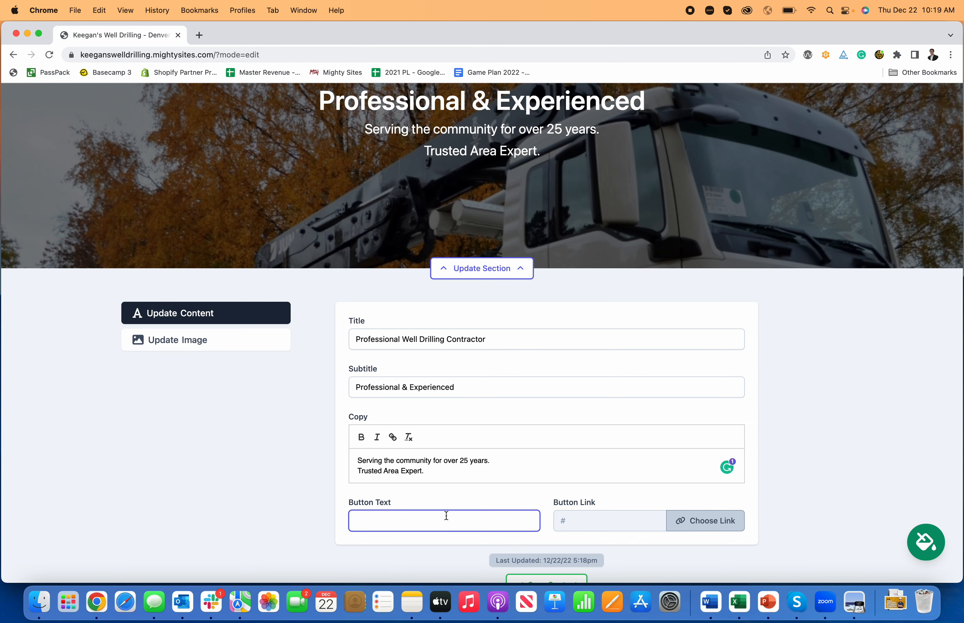
text(Reuqes)
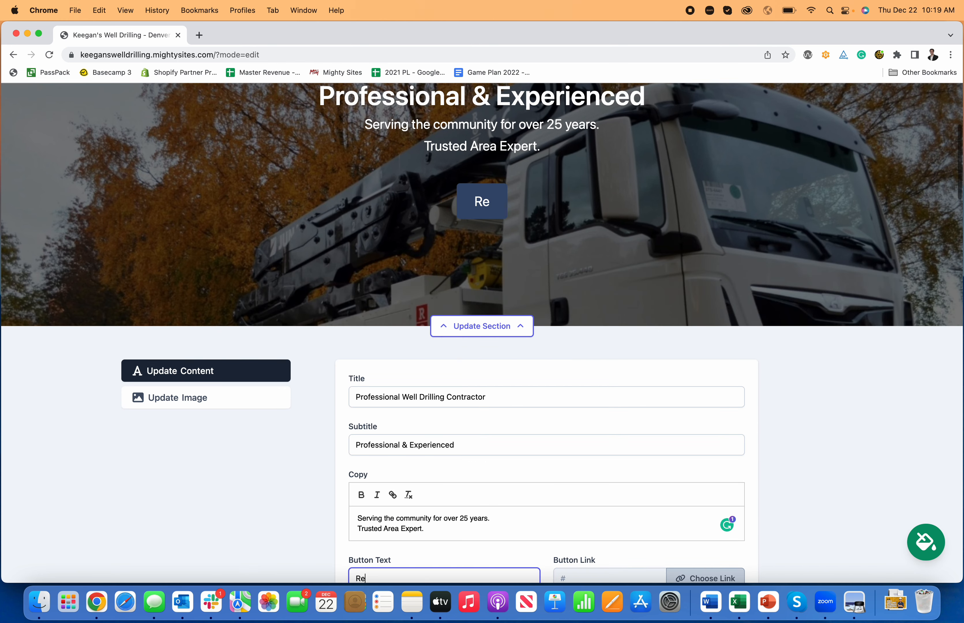
key(BackSpace)
key(BackSpace)
key(BackSpace)
key(BackSpace)
text(quest A Quote)
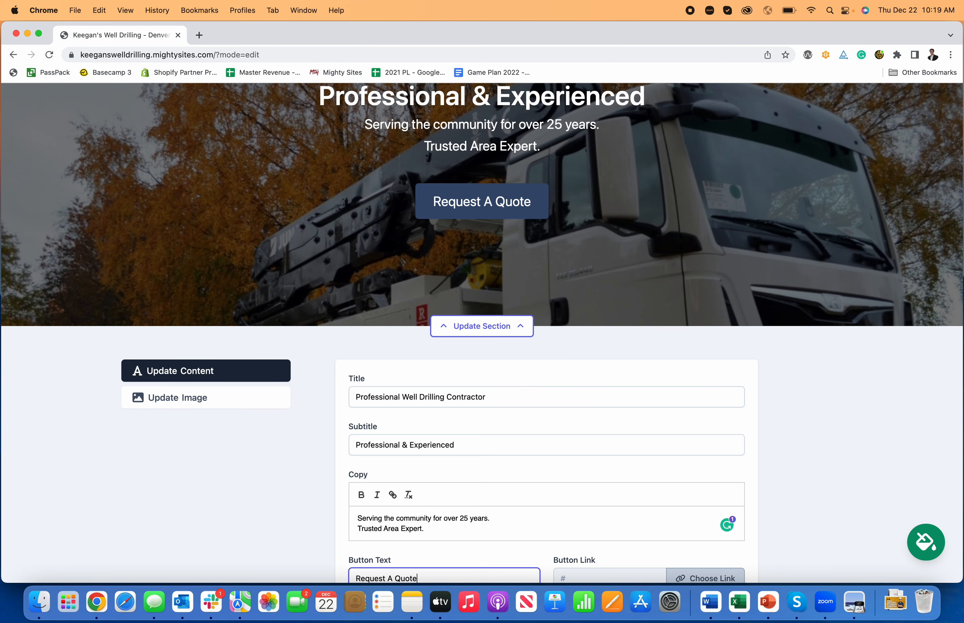
- Link the hero button to the website's "Home: Lead Form section" and save the section's content
scroll(482, 498, down, 5)
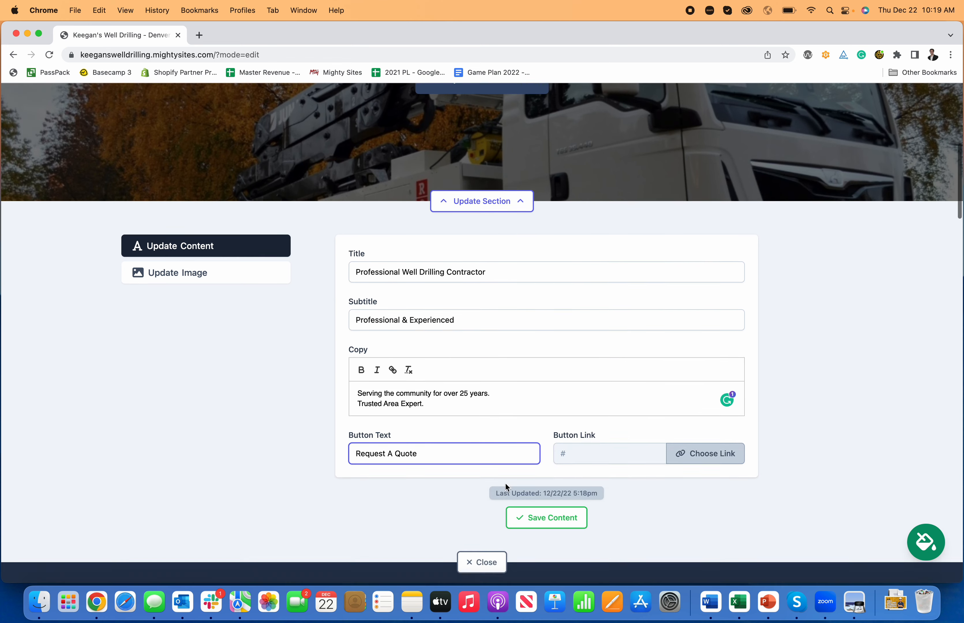
click(705, 394)
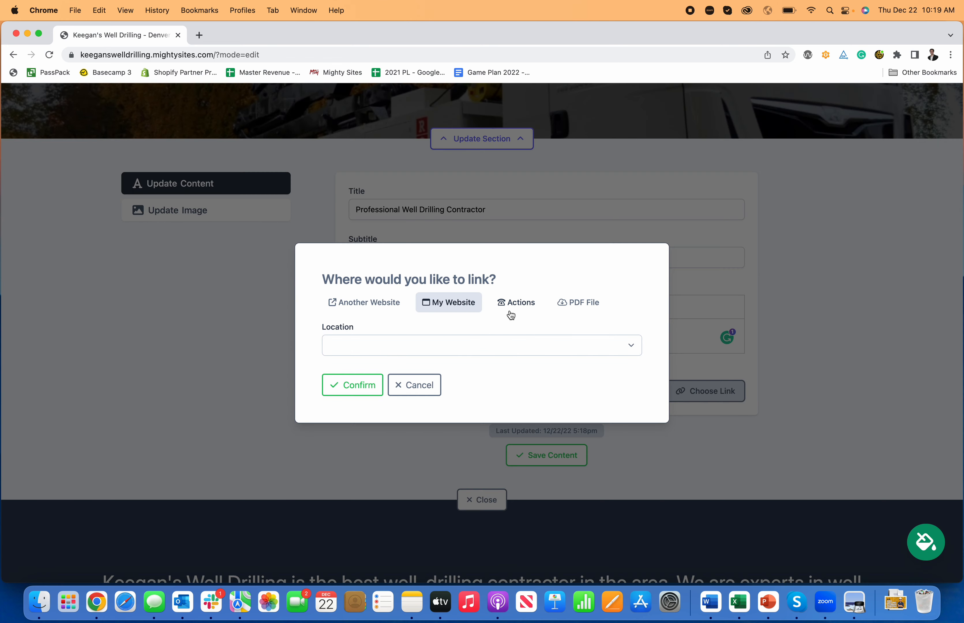
click(471, 351)
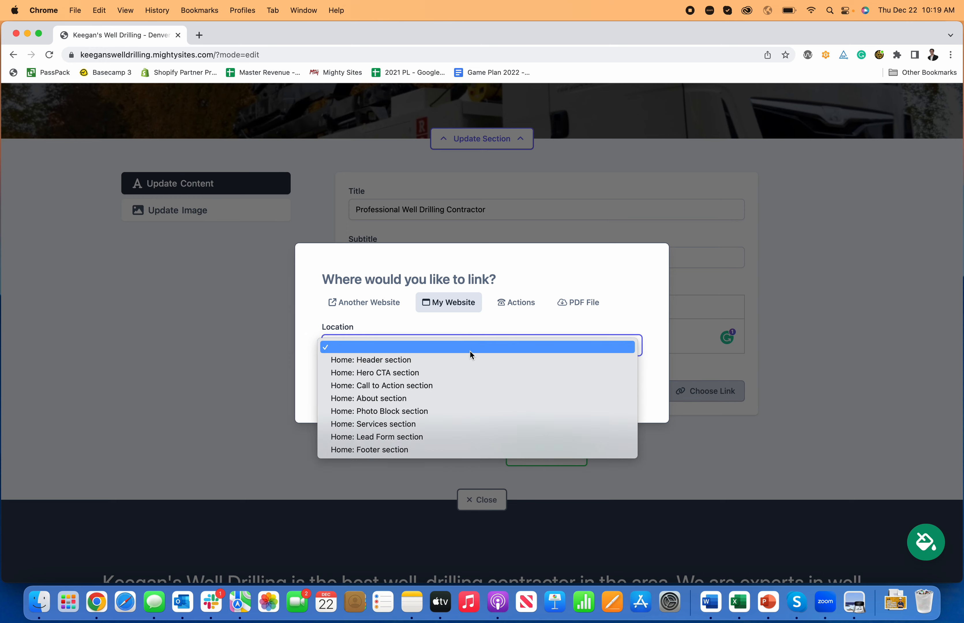
click(446, 437)
click(341, 393)
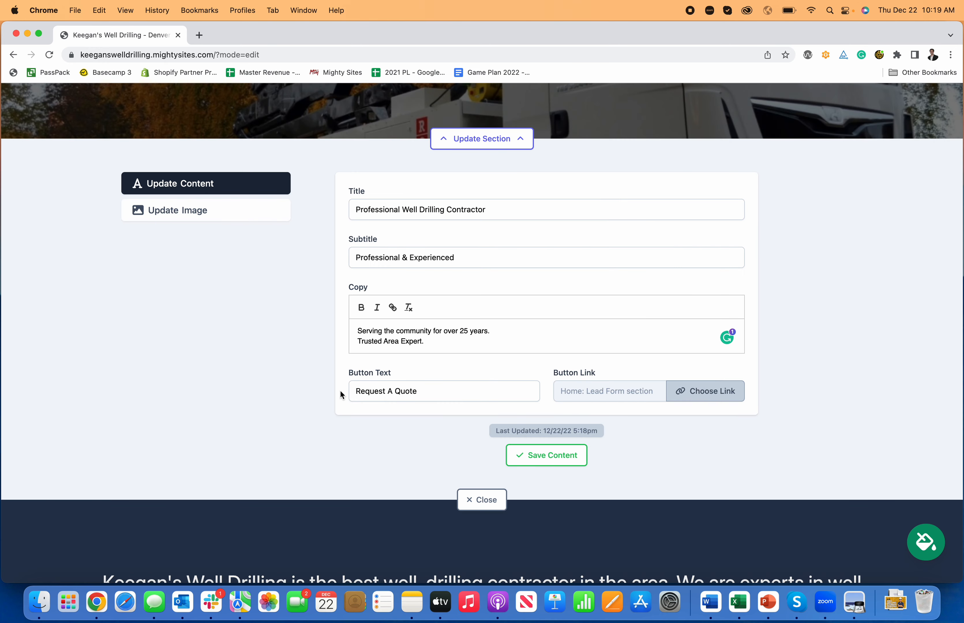
click(531, 461)
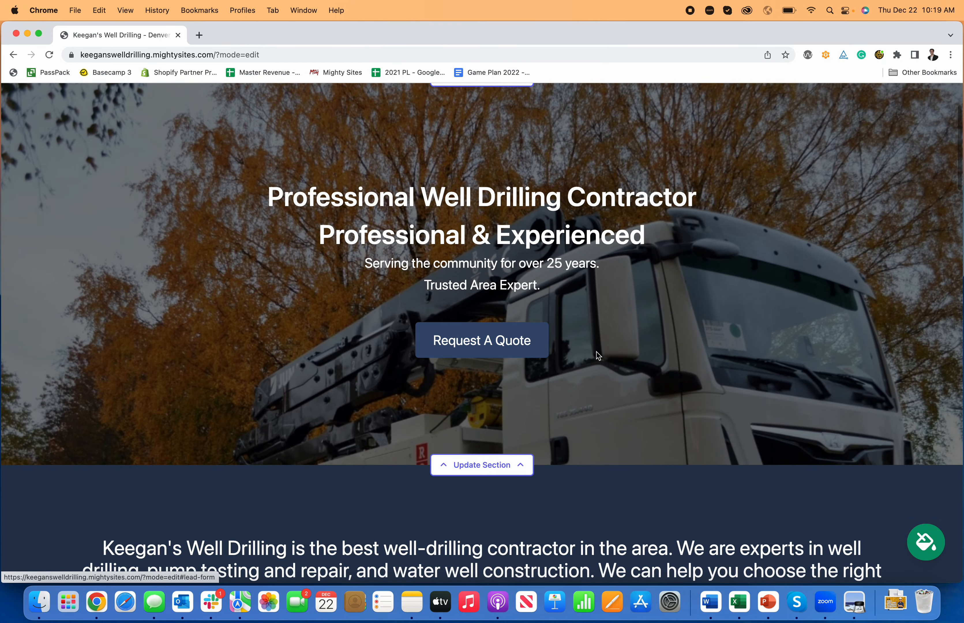
- Test the hero's "Request A Quote" link to the lead form and look over the page sections back up to the header
scroll(554, 379, down, 1)
scroll(554, 380, up, 2)
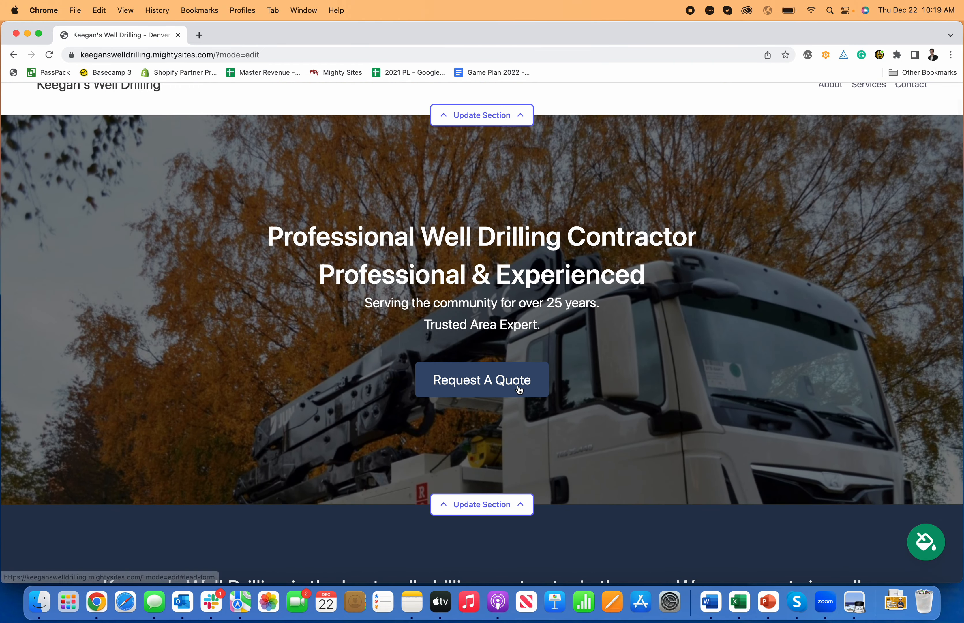
click(519, 387)
scroll(562, 240, up, 1)
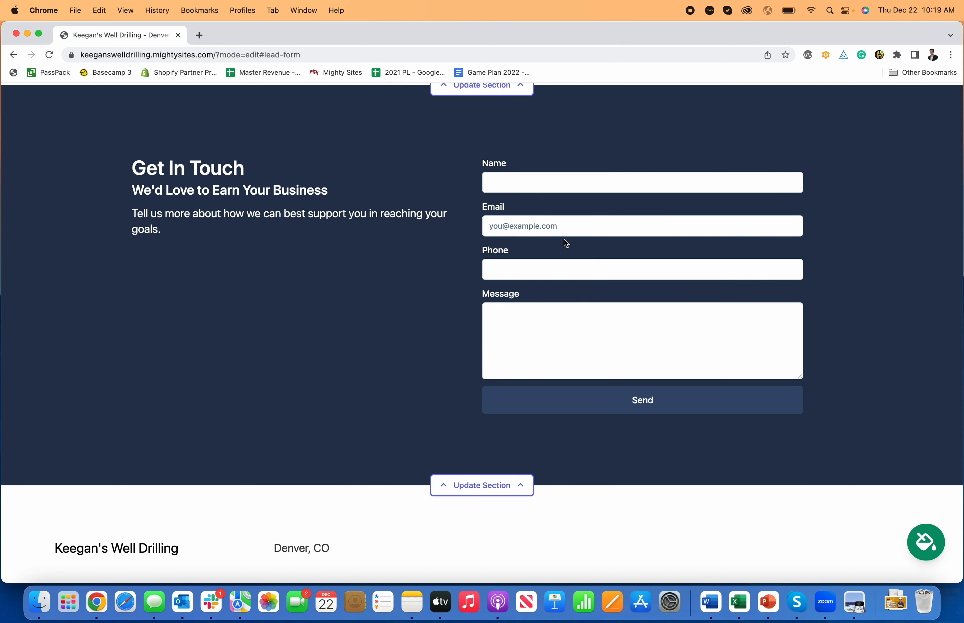
scroll(566, 242, up, 15)
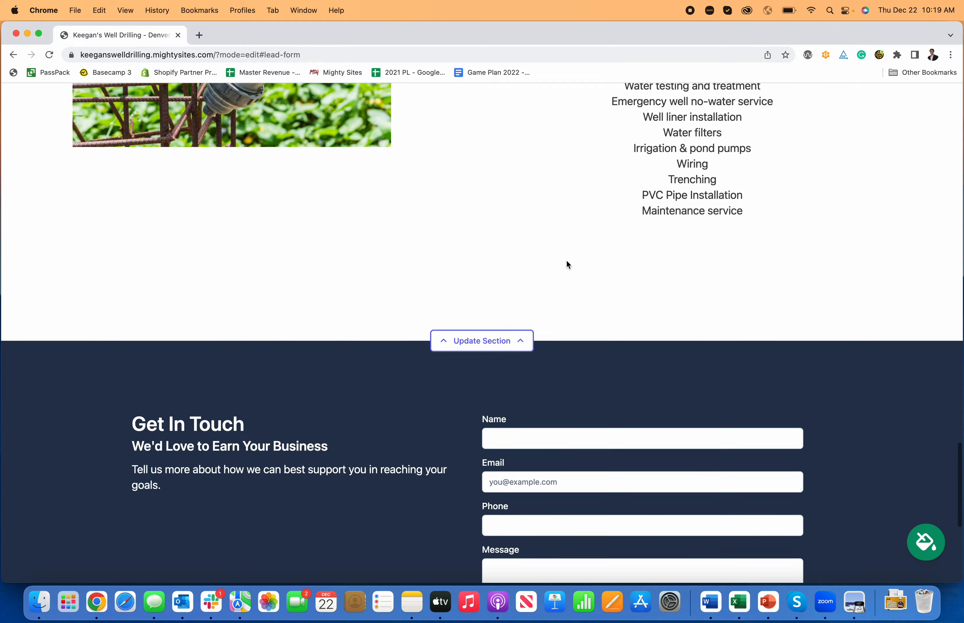
scroll(565, 256, up, 15)
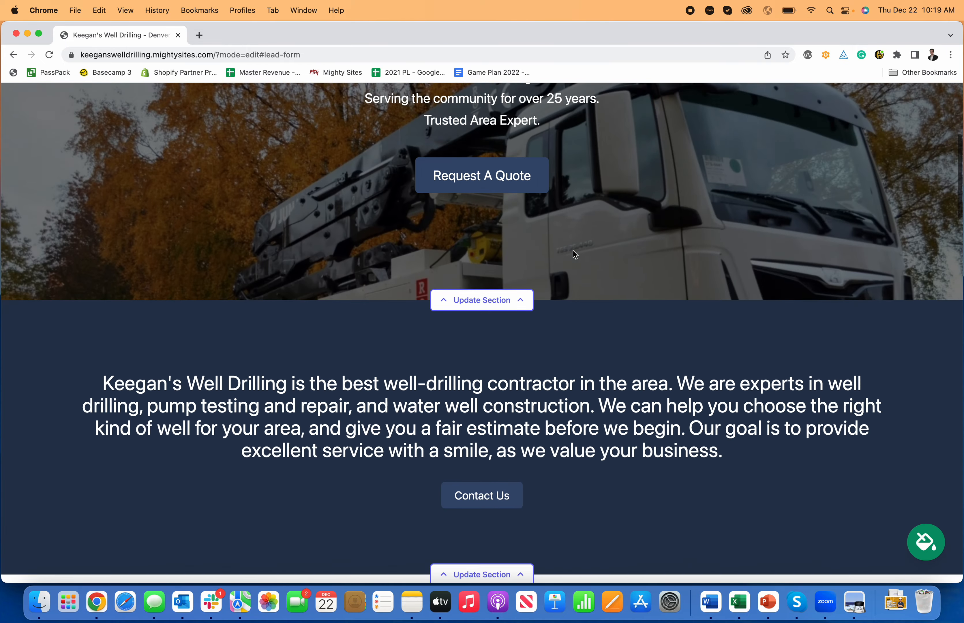
scroll(560, 287, down, 1)
scroll(469, 178, up, 1)
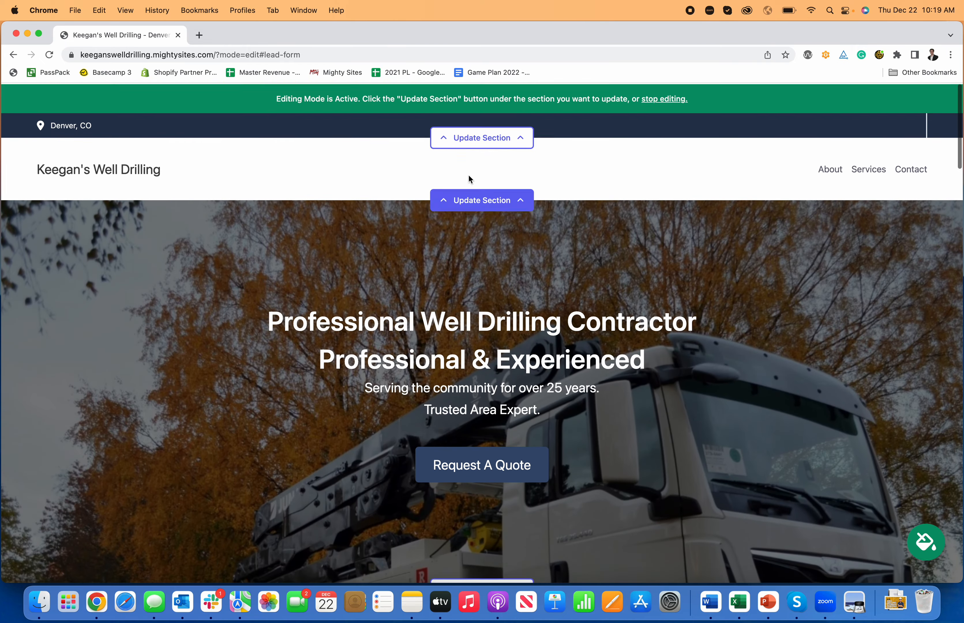
- Enter the organization's email and phone number in the location details, enable "Show email on site", and save the location
click(474, 137)
click(454, 226)
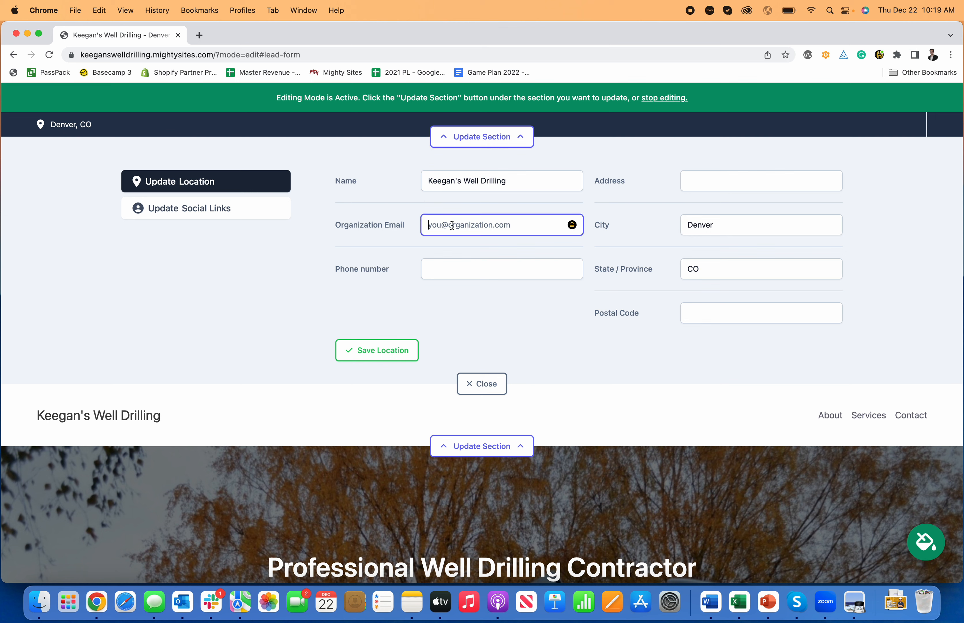
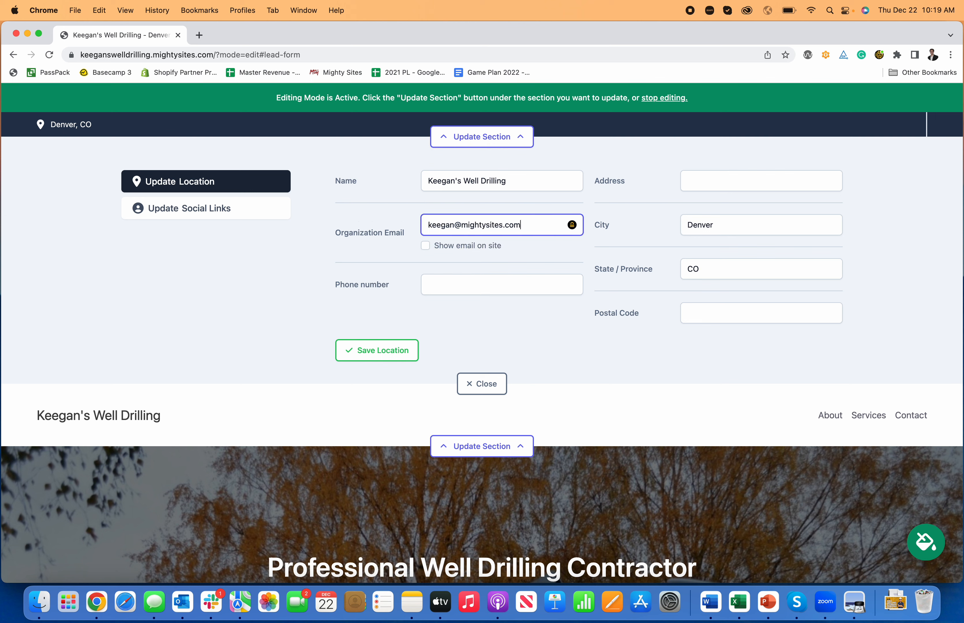
click(425, 246)
click(456, 284)
text(777-777-7777)
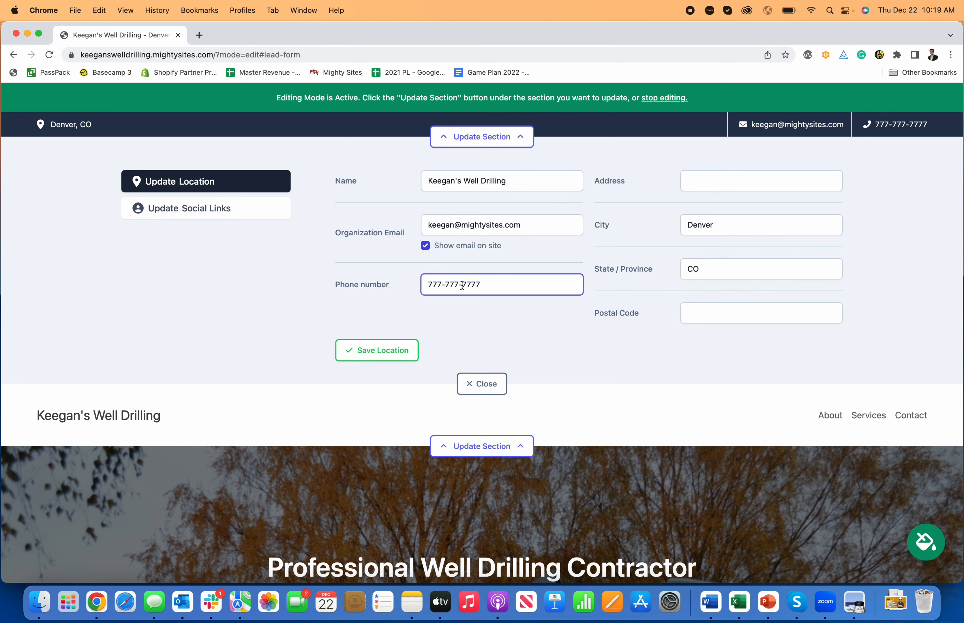
click(536, 315)
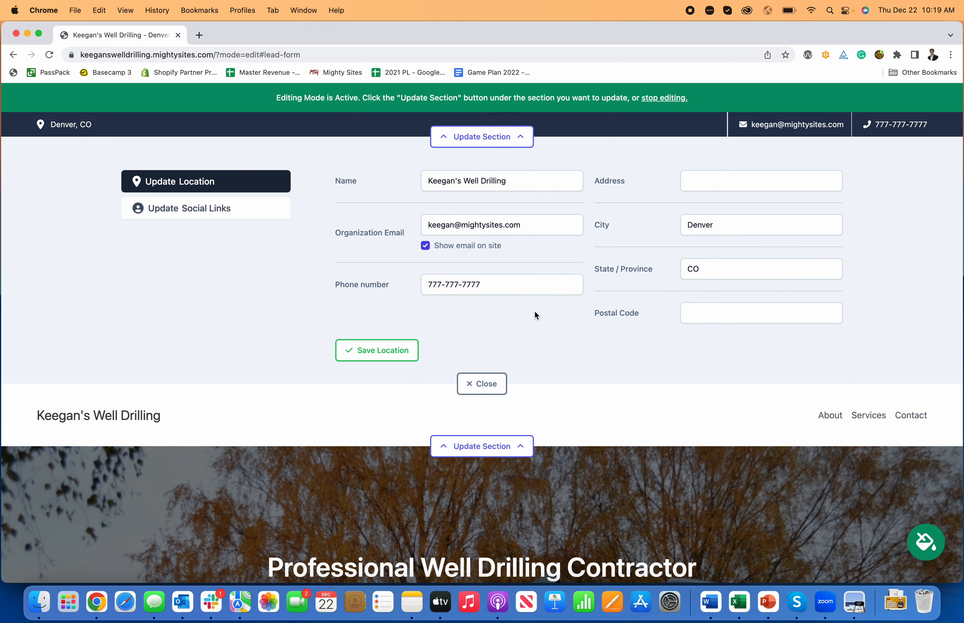
click(399, 348)
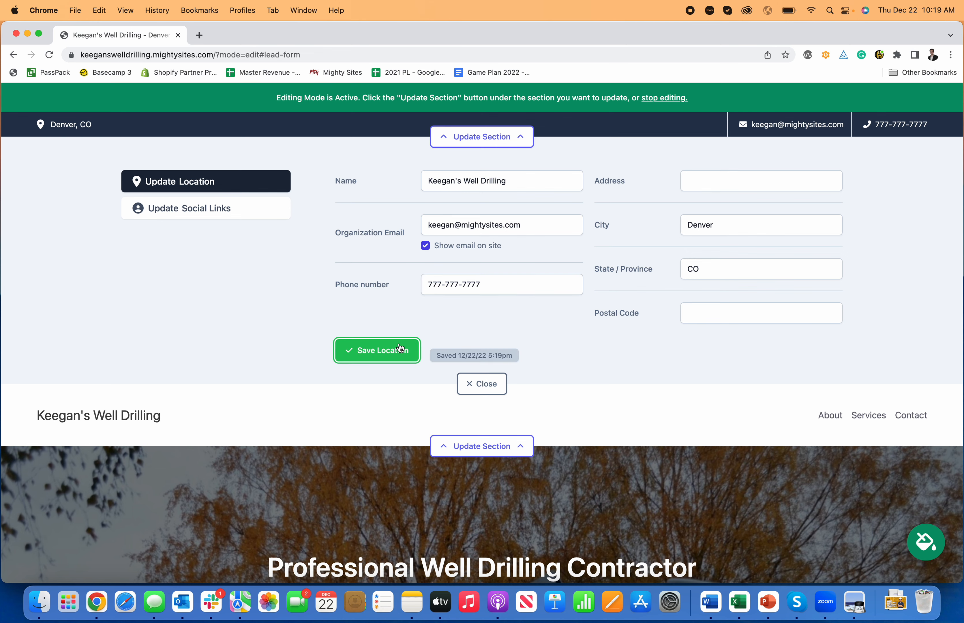
- Set the Facebook social link to "Facebook.com/mightysites", save the social links, and close the section's editor
click(184, 213)
click(678, 222)
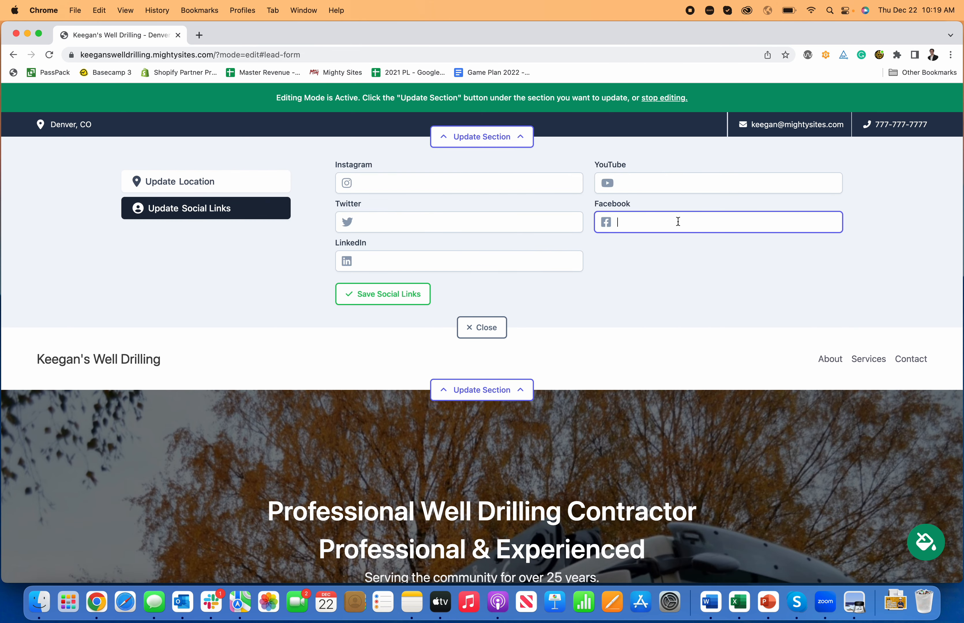
text(Facebook.com/mightysites)
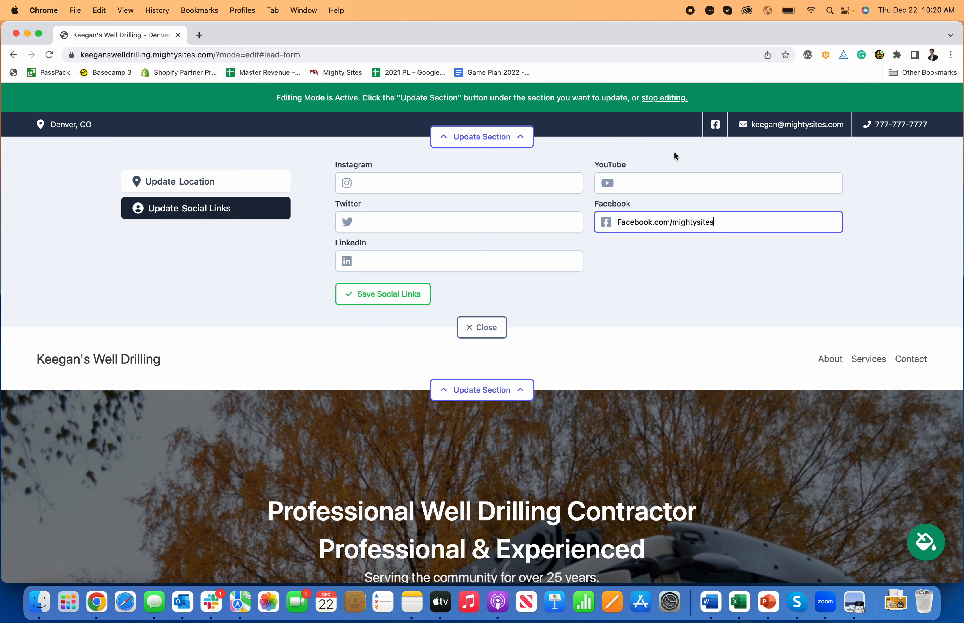
click(383, 296)
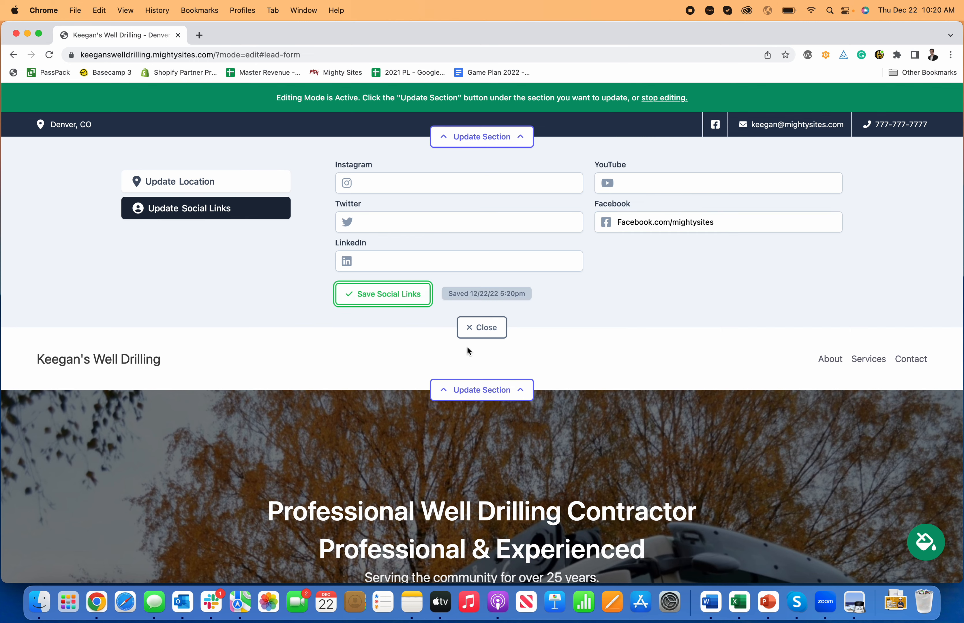
click(481, 333)
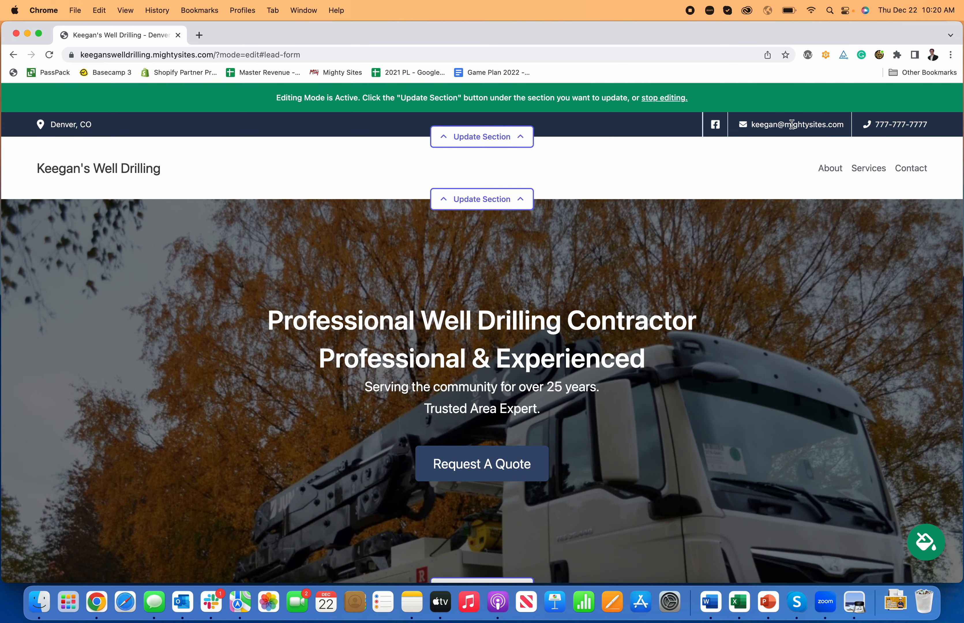
- Open the header section's menu settings and enter "New Menu" as the text of a new menu item
scroll(567, 173, down, 3)
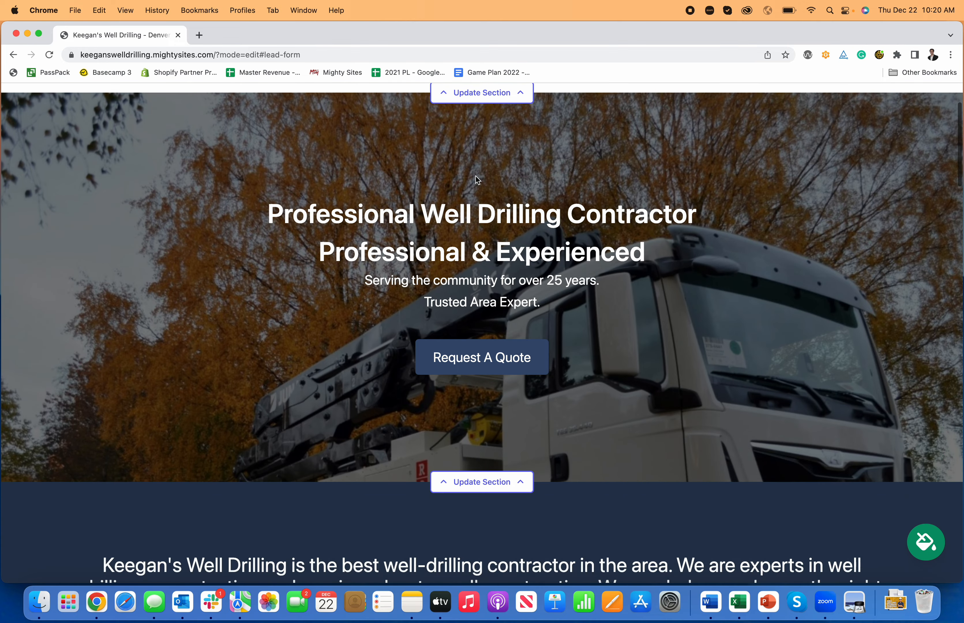
scroll(476, 177, up, 1)
scroll(476, 176, up, 2)
click(482, 199)
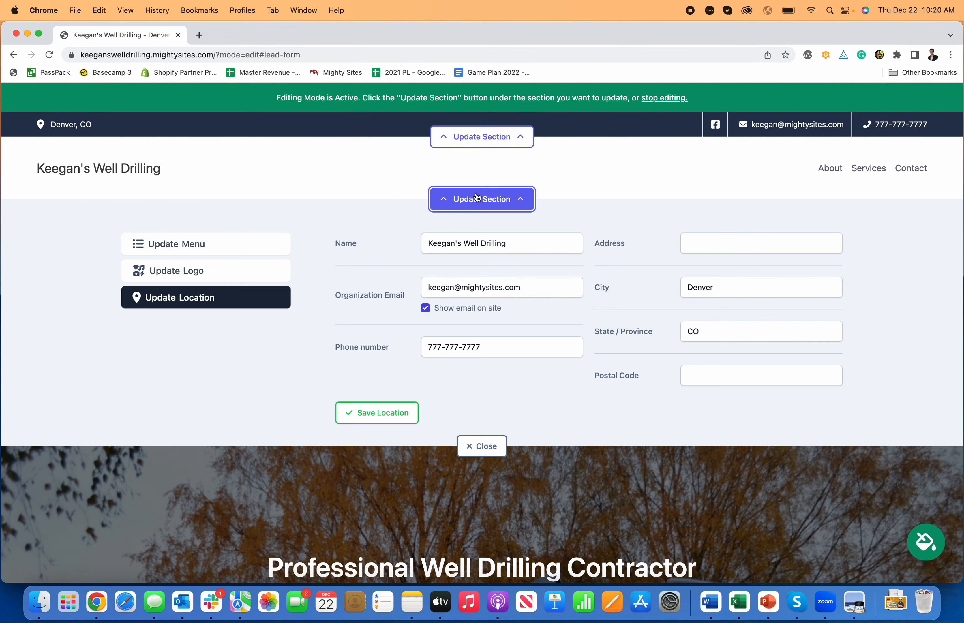
click(179, 251)
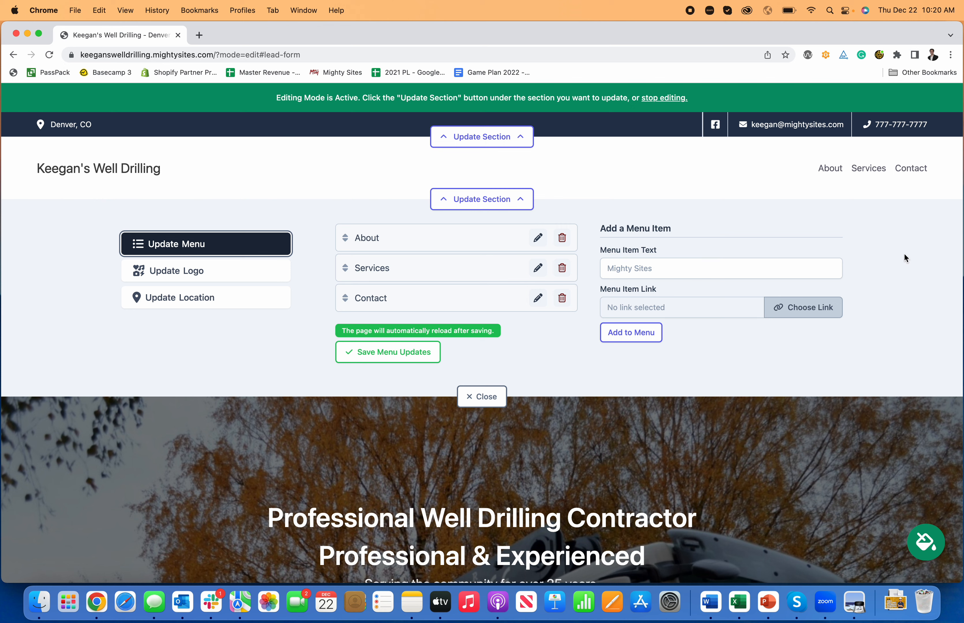
click(645, 270)
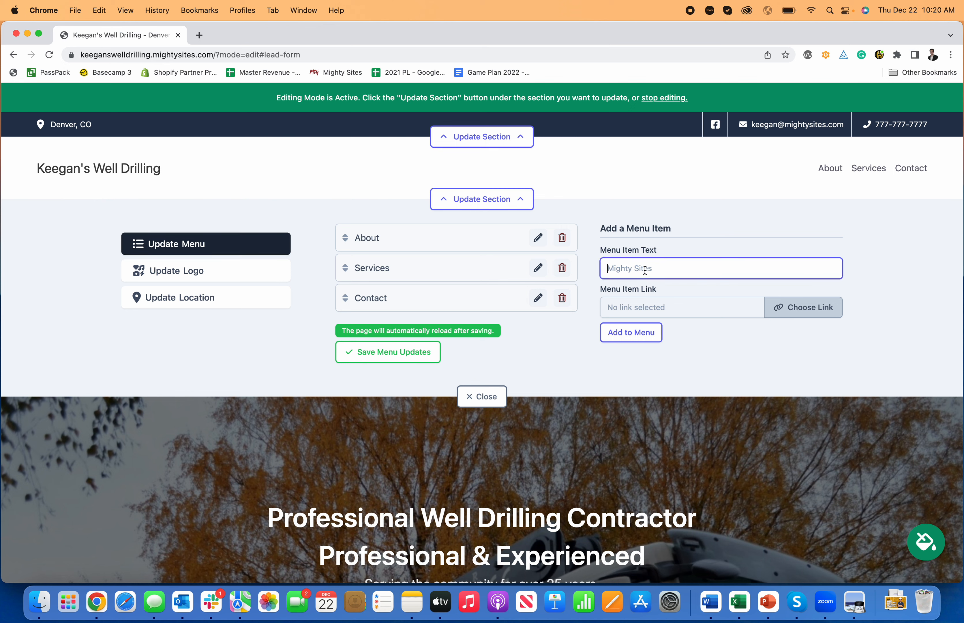
text(New Menu)
- Link the new menu item to the website's "Home: About section", add it to the menu, and save the menu updates
click(788, 304)
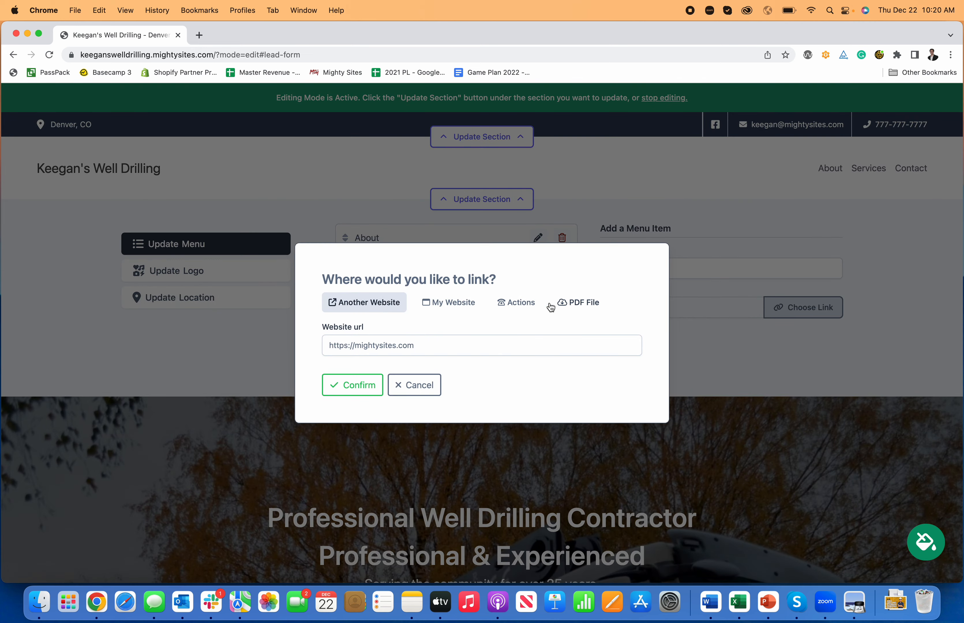
click(462, 306)
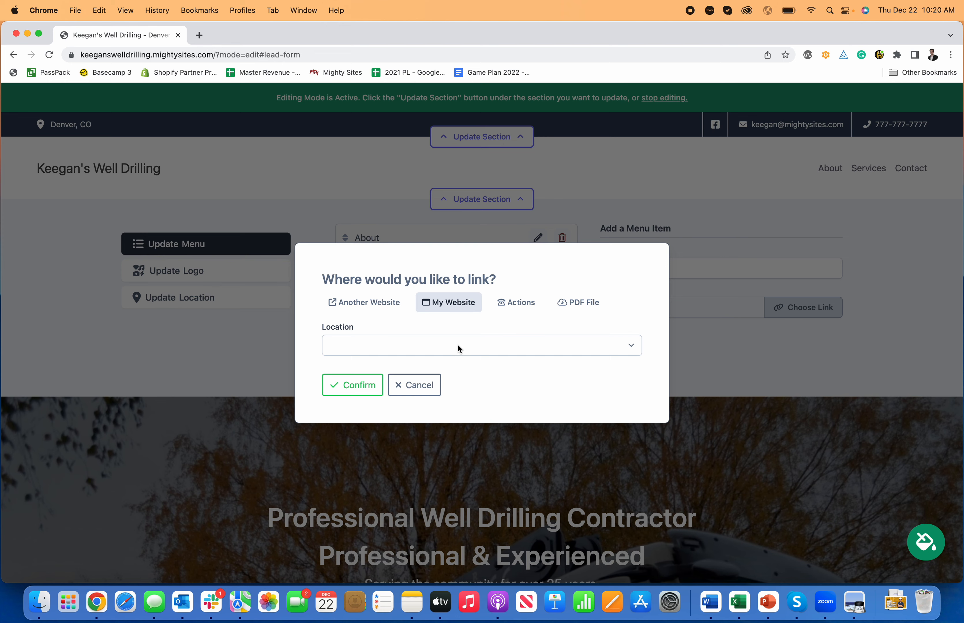
click(457, 346)
click(425, 401)
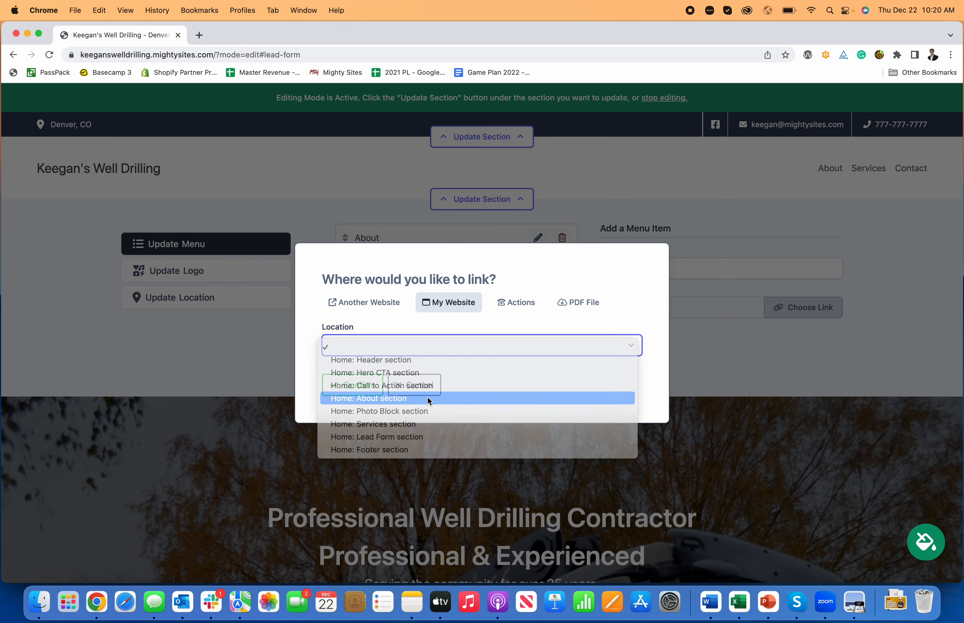
click(352, 385)
click(656, 333)
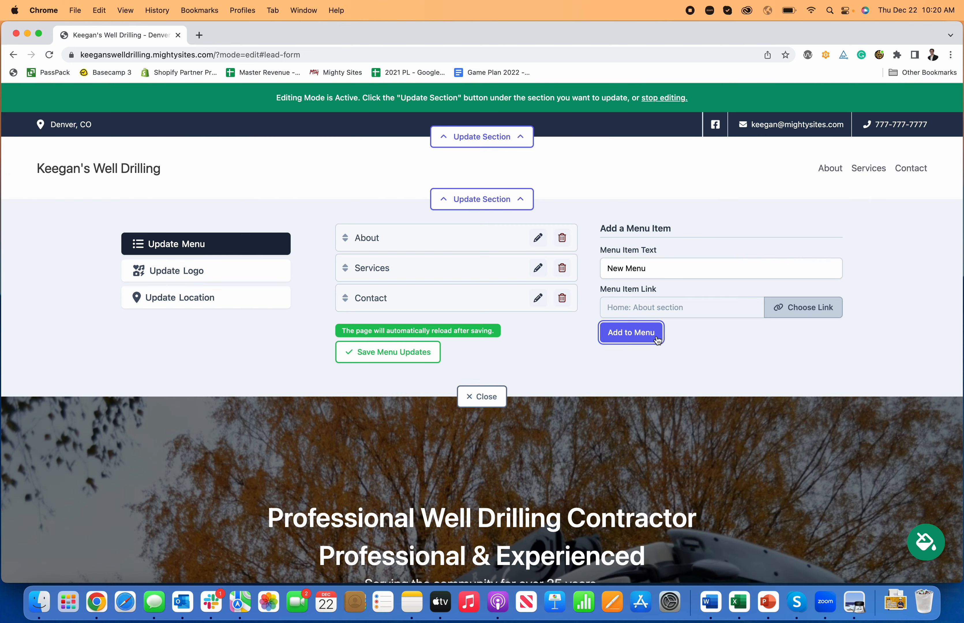
click(397, 381)
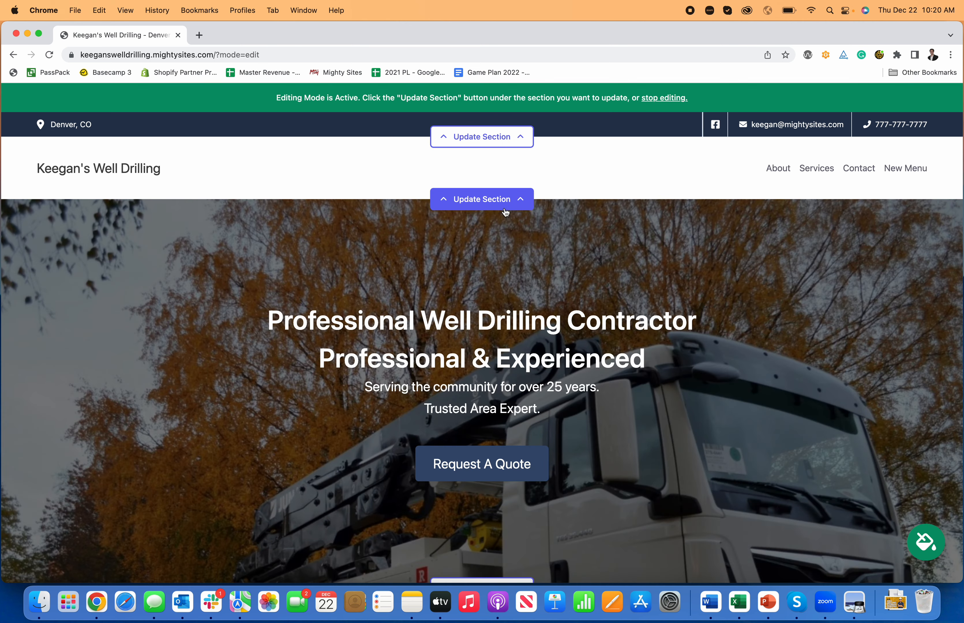
- Find the file "Mighty Sites Logo YouTube.png" by searching for "logo", upload it as the header logo, and save the logo
click(506, 203)
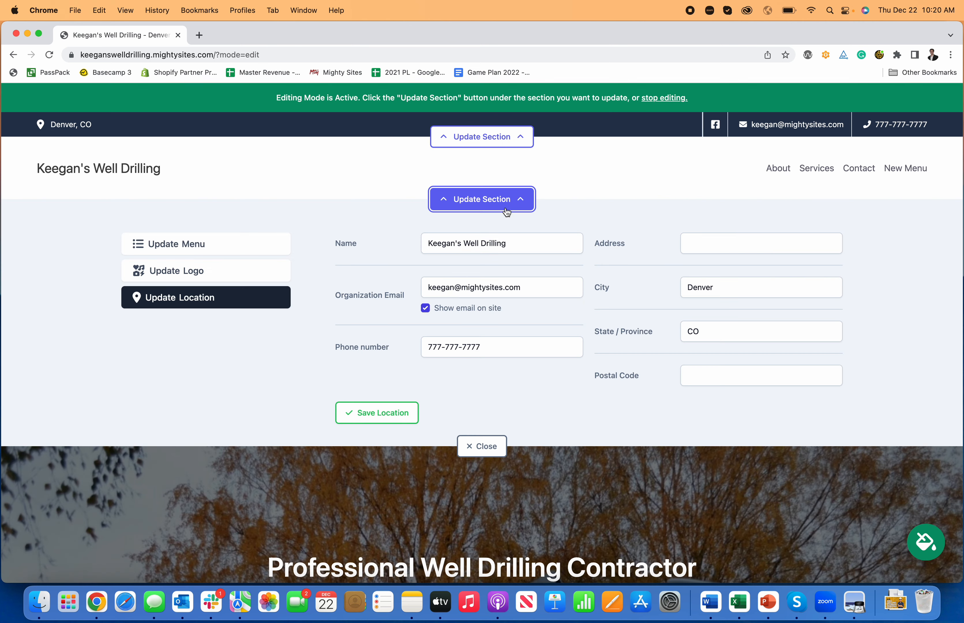
click(229, 271)
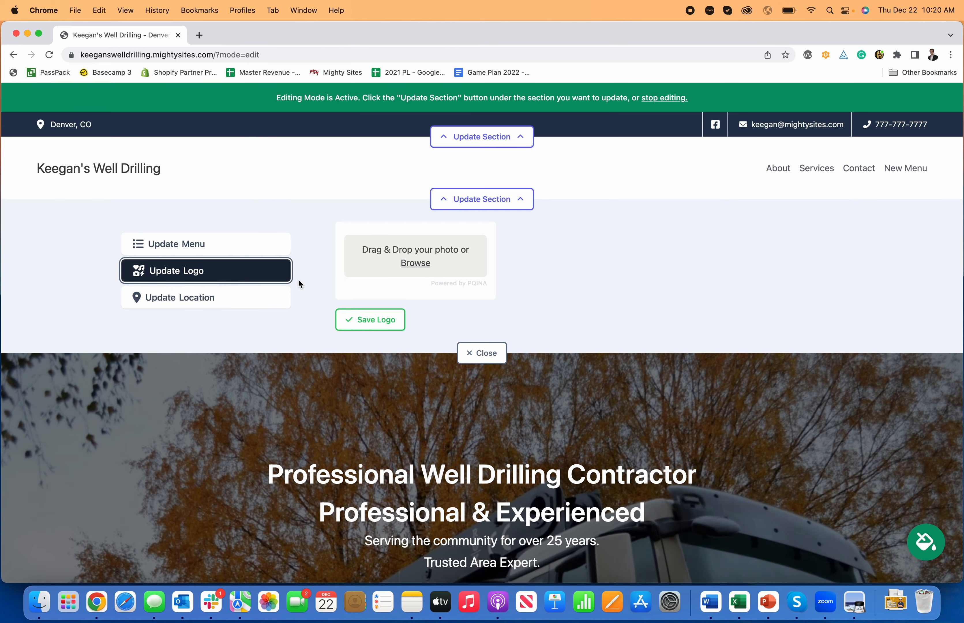
click(413, 267)
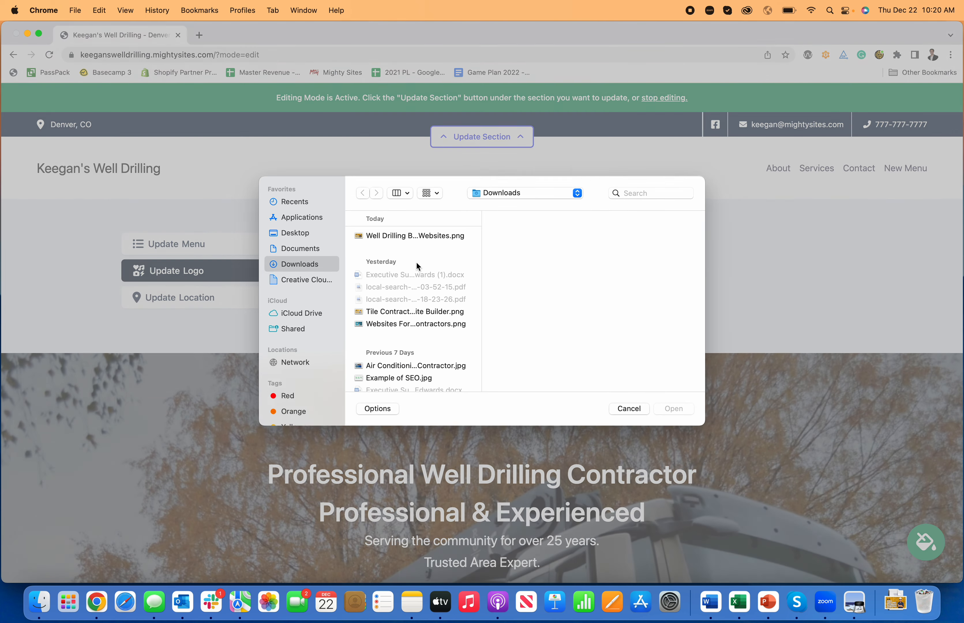
click(646, 193)
text(logo)
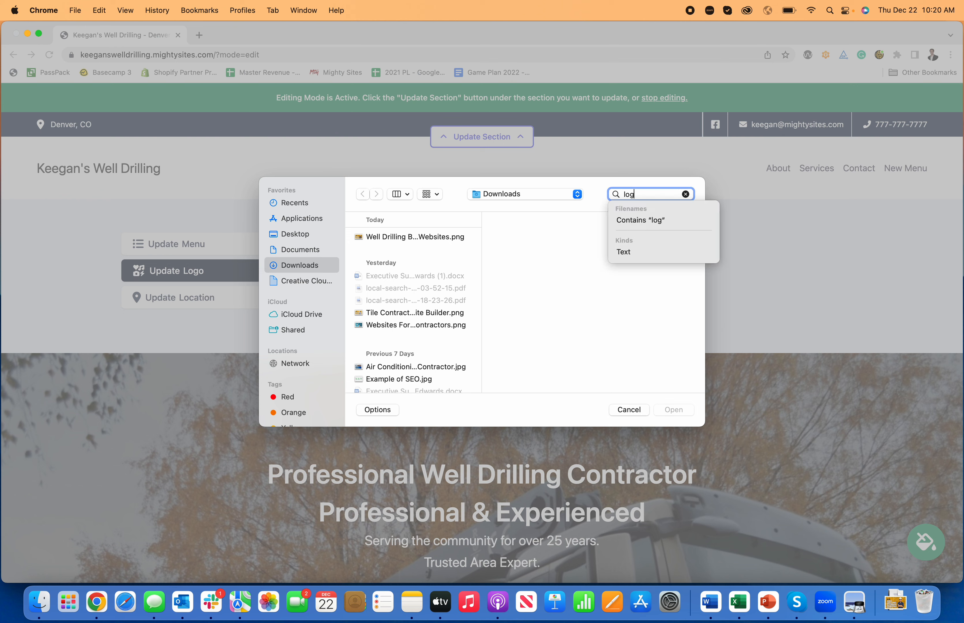
key(Return)
scroll(377, 325, down, 10)
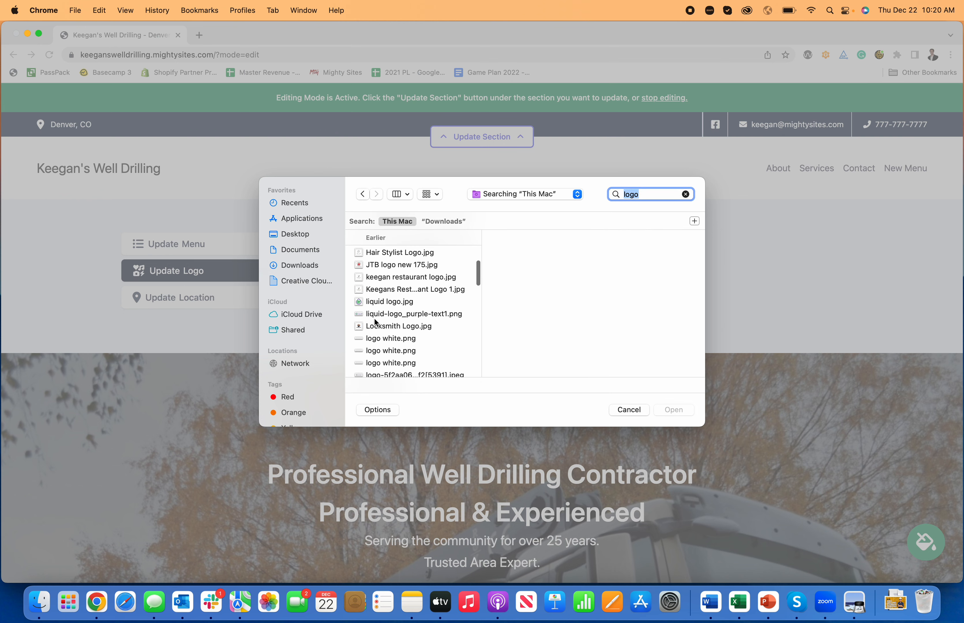
scroll(377, 322, down, 15)
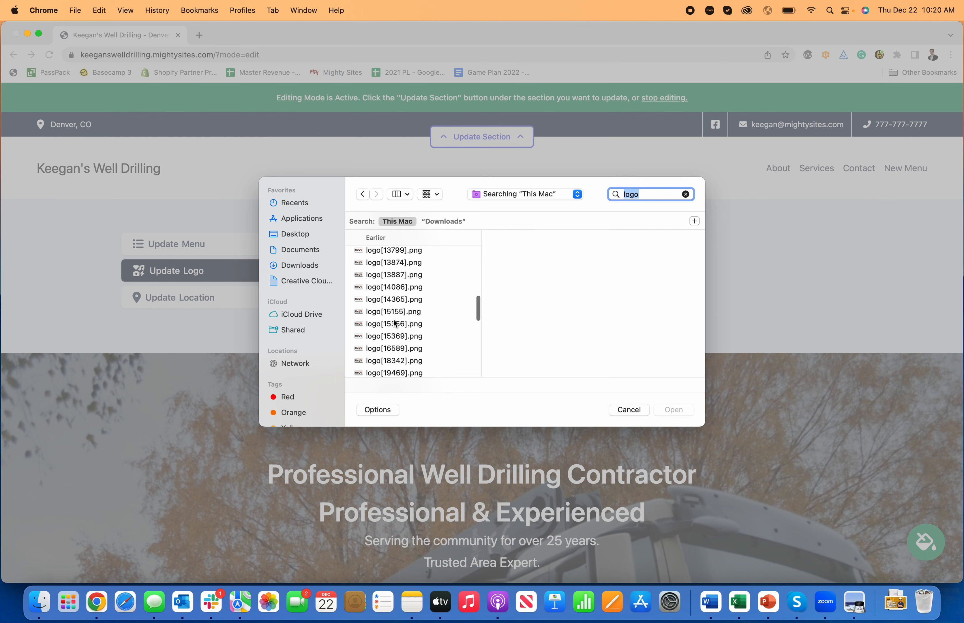
scroll(417, 324, down, 3)
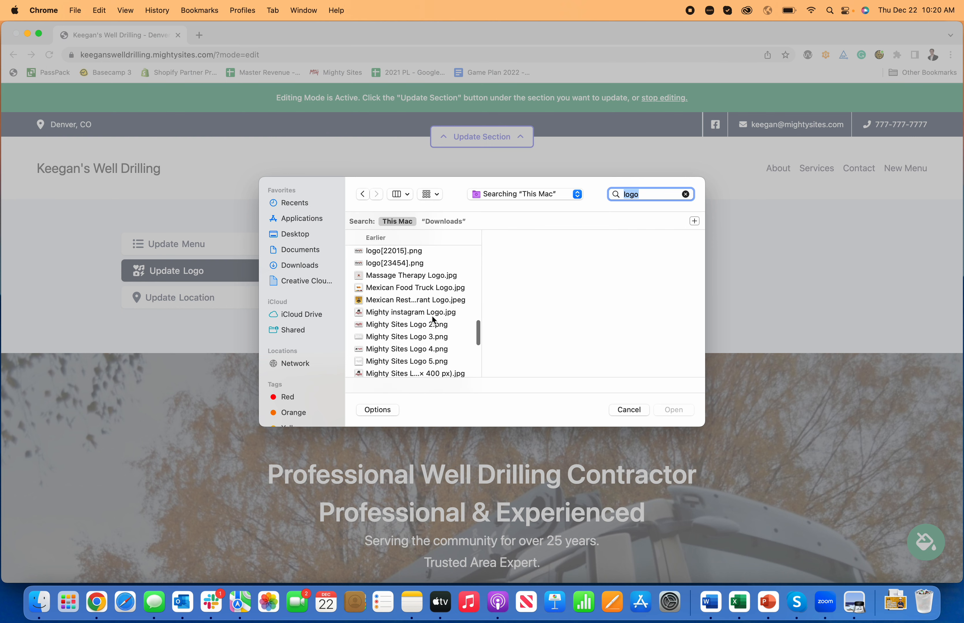
scroll(434, 316, down, 5)
click(434, 326)
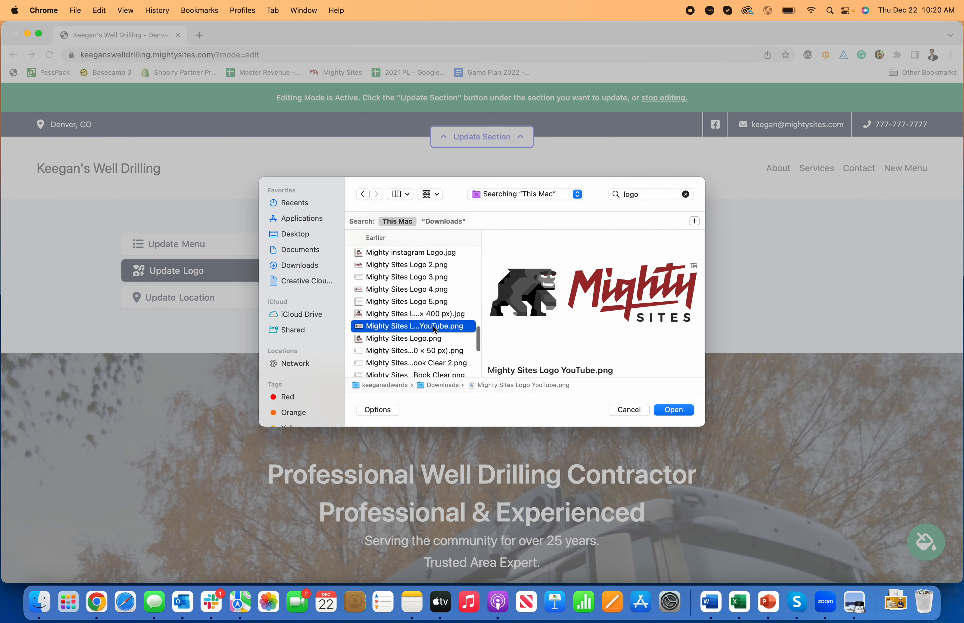
click(672, 409)
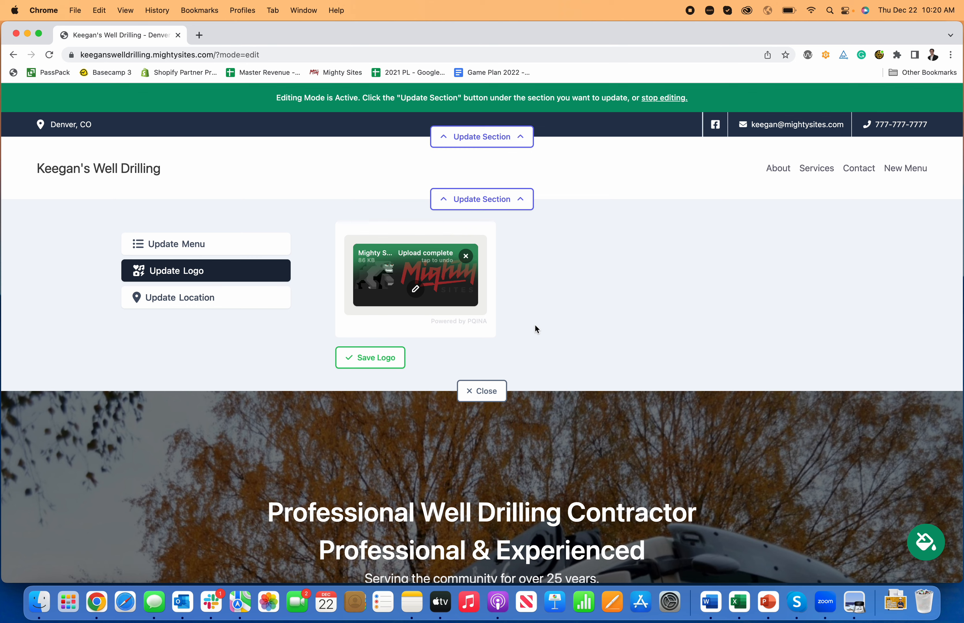
click(370, 357)
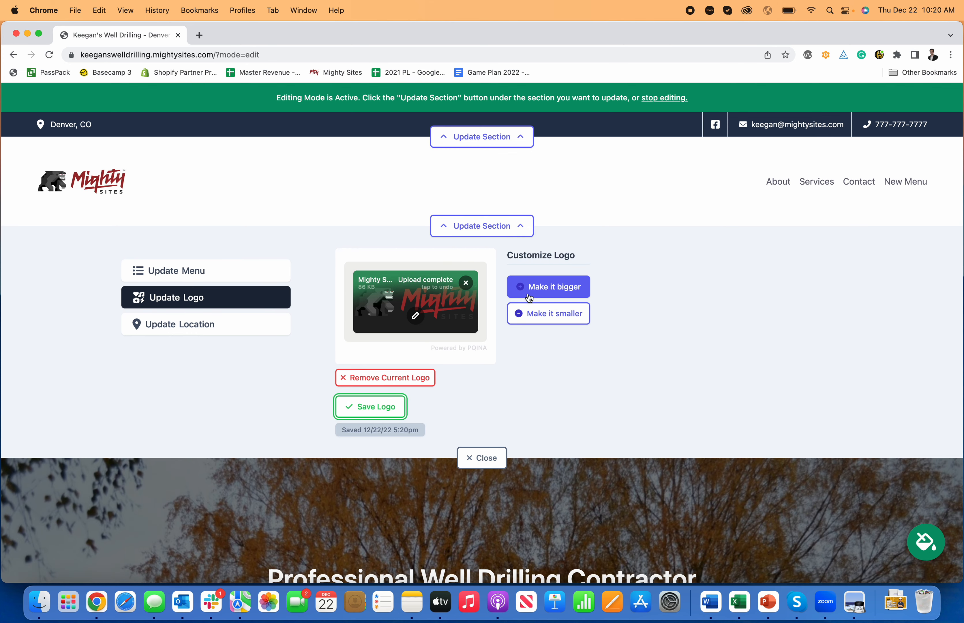
- Try the bigger and smaller logo sizes, and leave the header logo one increment bigger
click(540, 287)
click(531, 327)
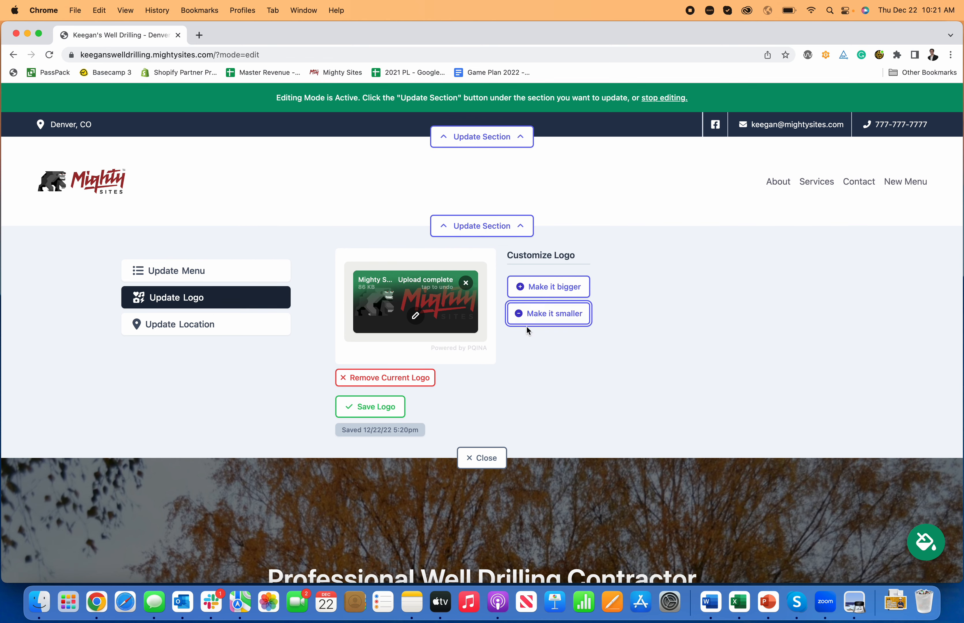
click(540, 293)
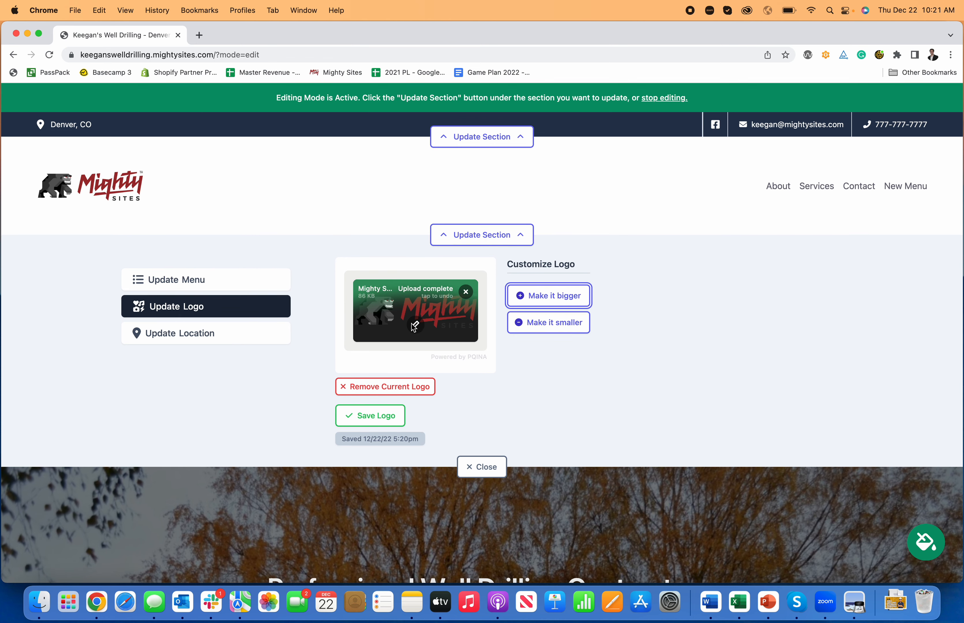
- Open the uploaded header logo in the image editor and look through its filter, finetune, annotate, decorate and frame tools
click(414, 326)
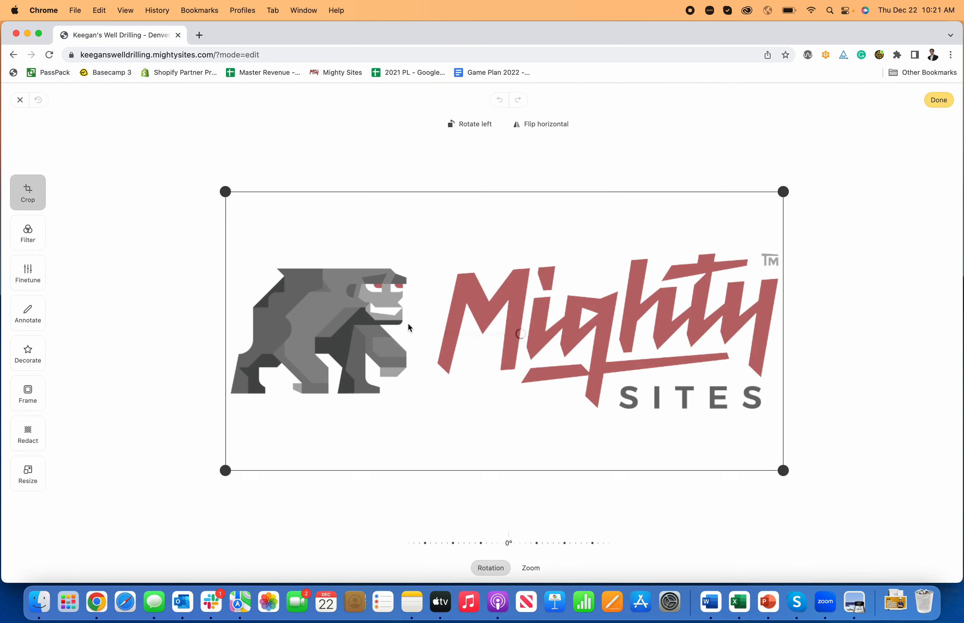
click(30, 233)
click(27, 282)
click(27, 313)
click(28, 353)
click(27, 392)
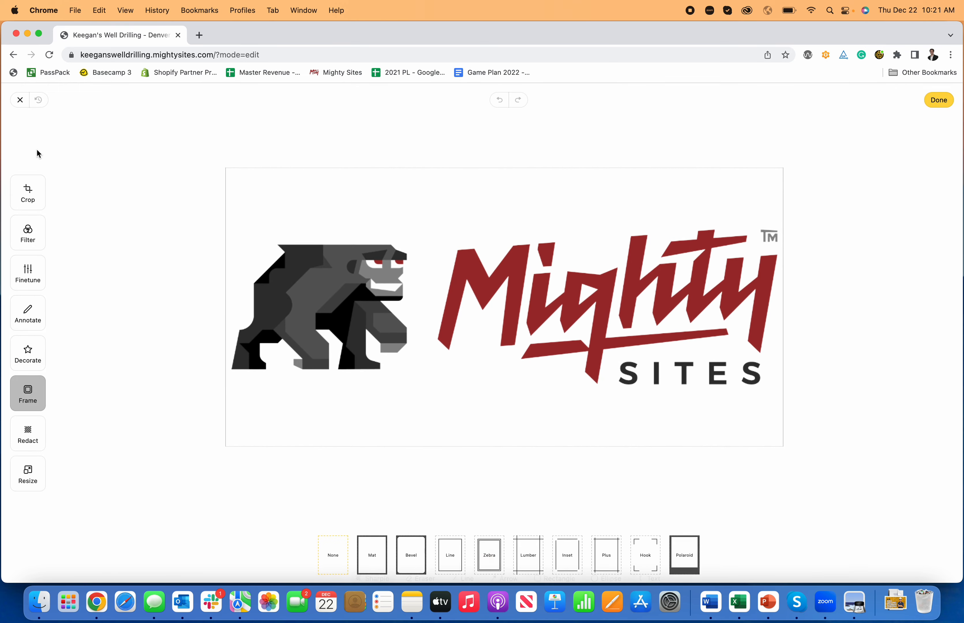
- Crop the empty space above and below the header logo, finish the image edit, and save the logo
click(27, 192)
drag(223, 188, 215, 240)
drag(776, 463, 775, 410)
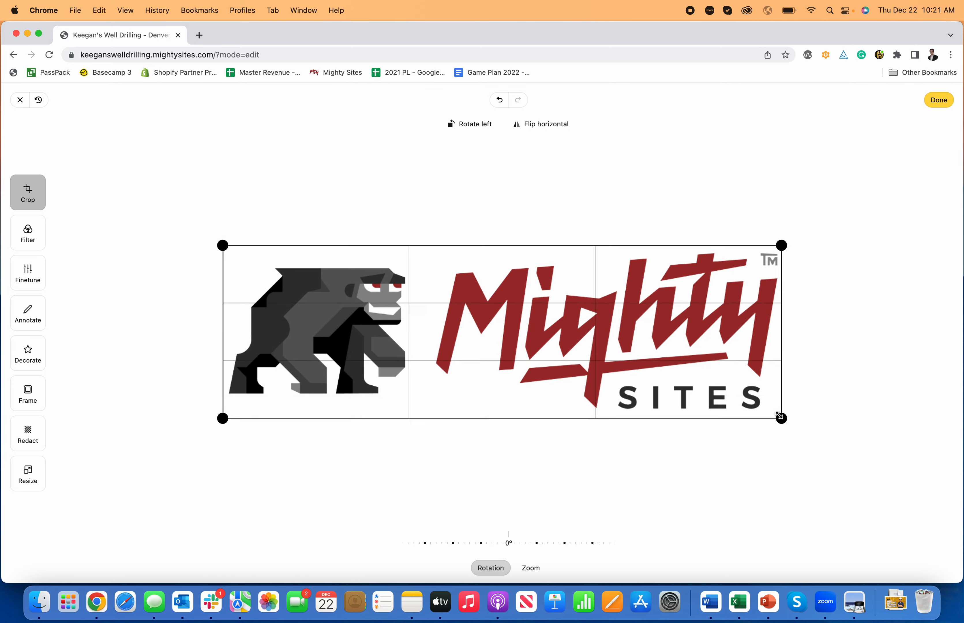
click(941, 101)
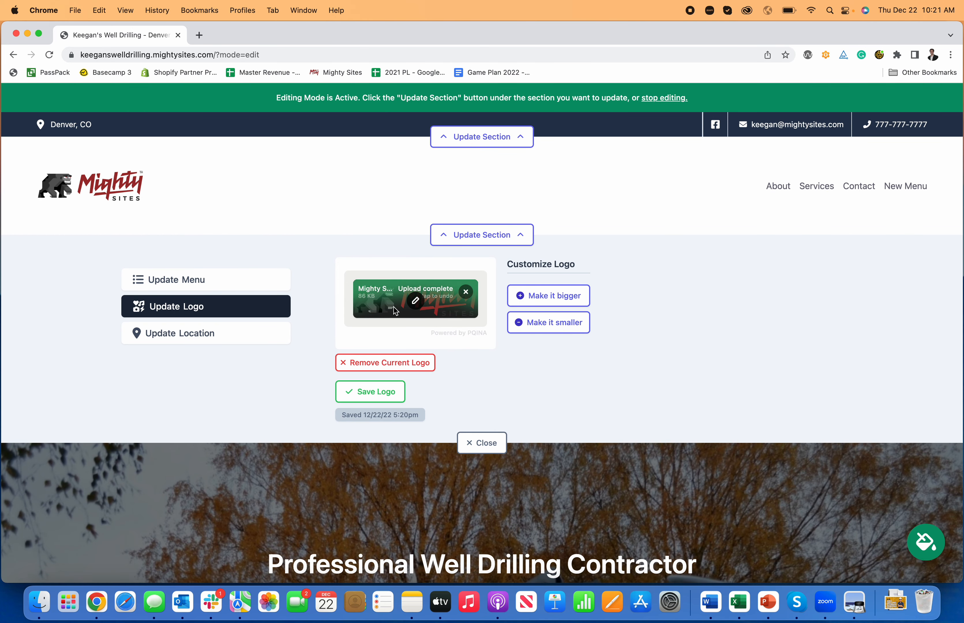
click(386, 394)
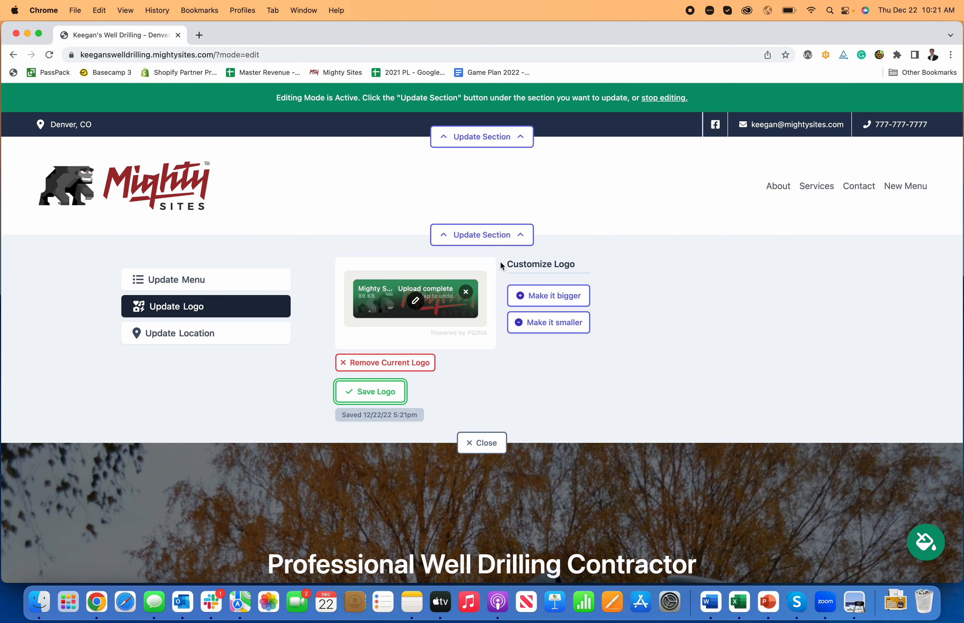
- Make the header logo one increment smaller and close the header section's settings
click(518, 239)
click(517, 239)
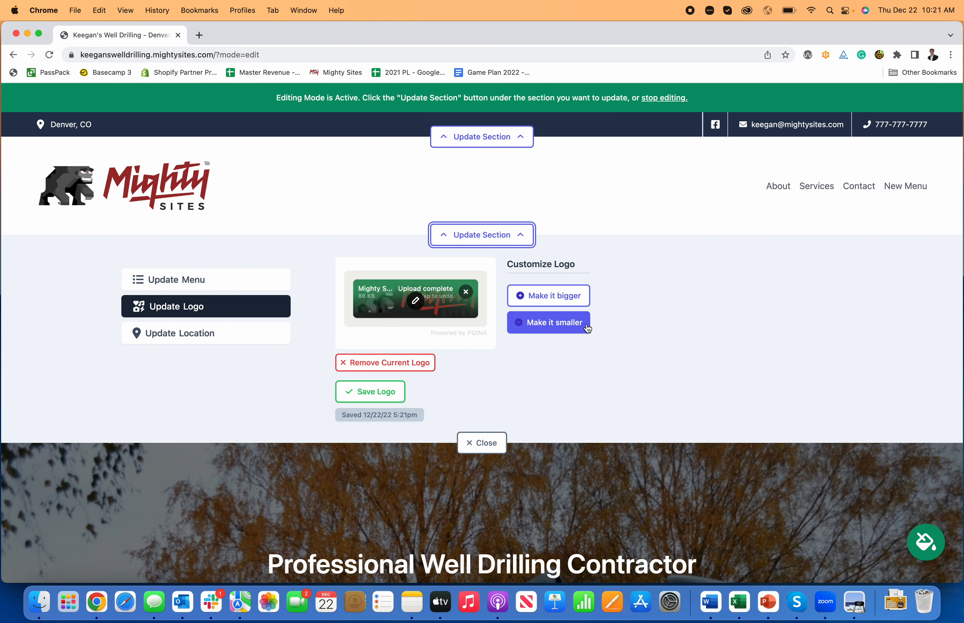
click(585, 324)
click(518, 239)
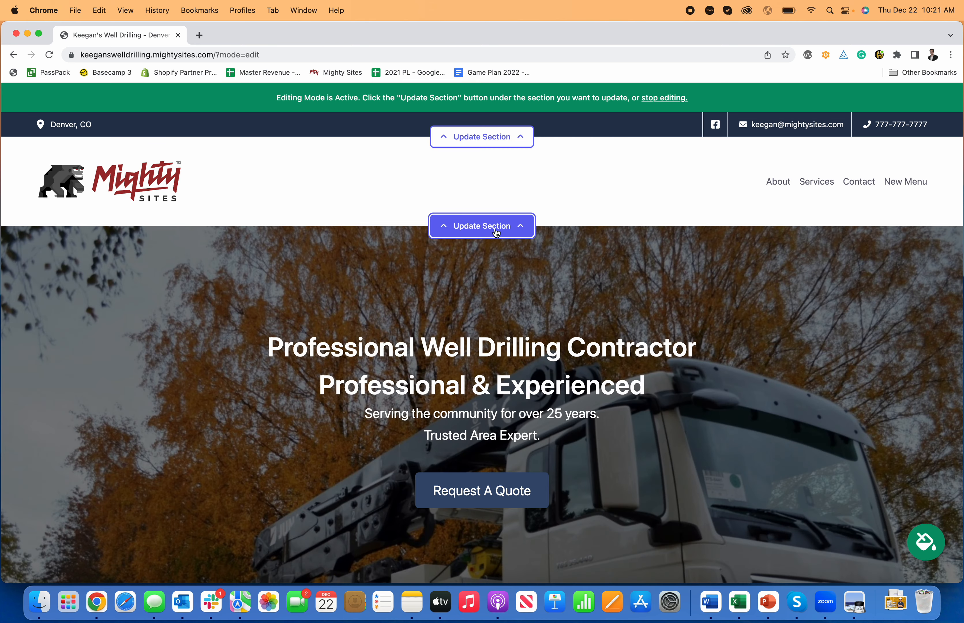
- Review the page from the updated header through the hero and introduction sections
scroll(291, 179, down, 3)
scroll(292, 178, up, 3)
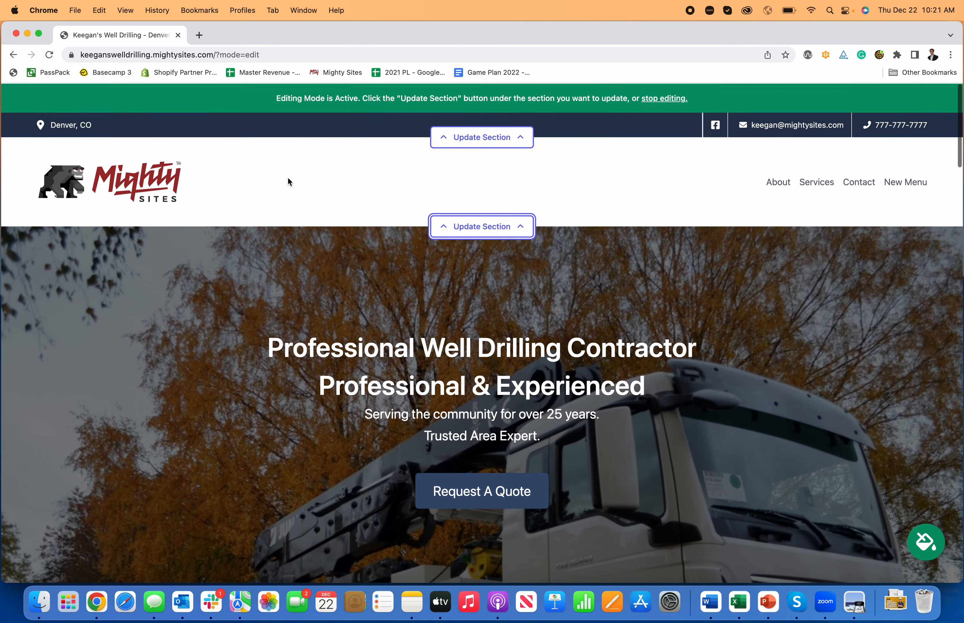
scroll(492, 198, down, 10)
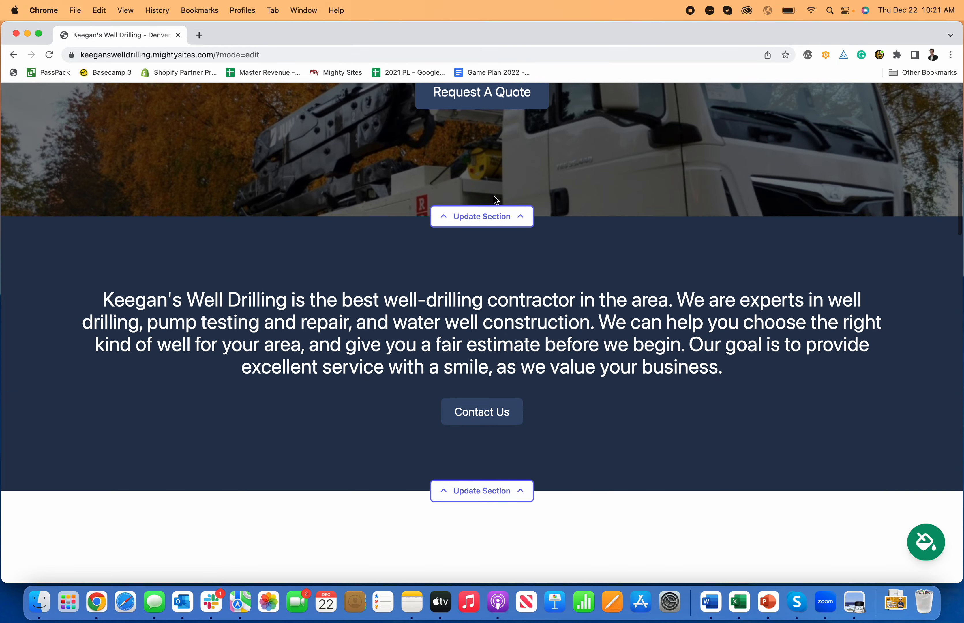
scroll(496, 199, down, 2)
scroll(496, 198, up, 10)
scroll(805, 346, down, 4)
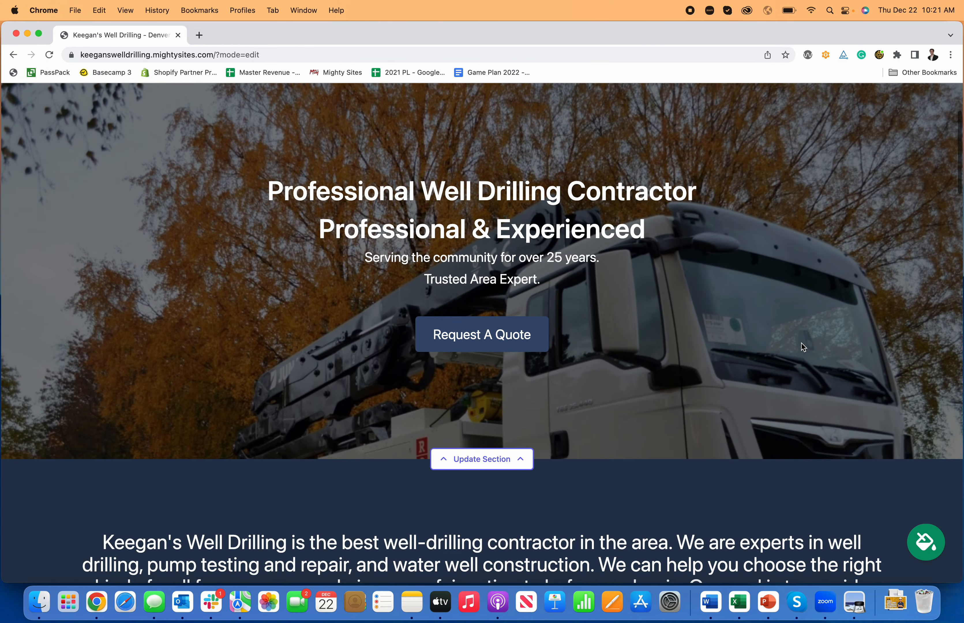
scroll(802, 343, up, 5)
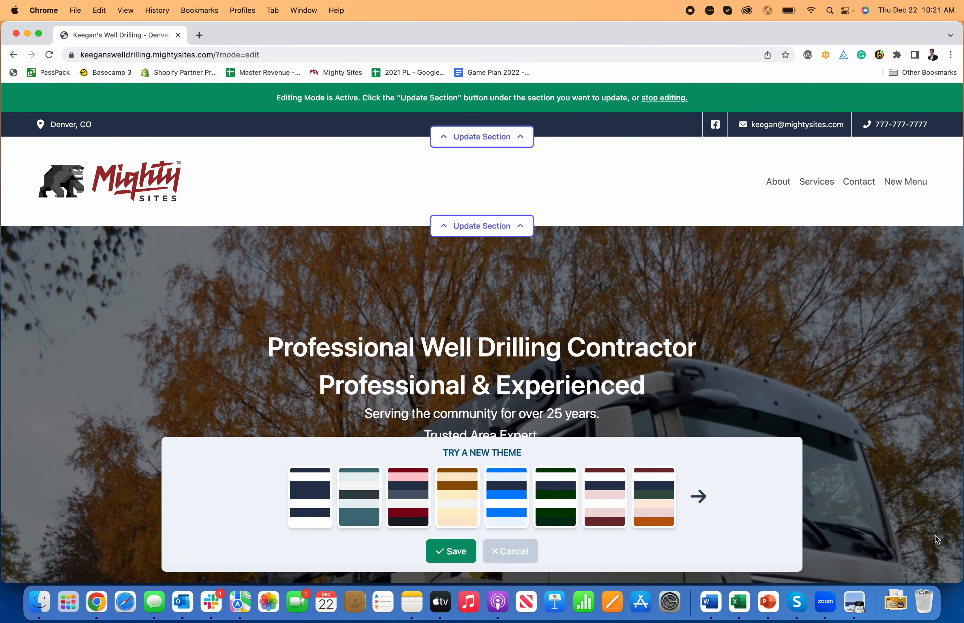
- Try the bright blue theme and the maroon, navy and light pink theme on the website
click(520, 512)
scroll(523, 389, down, 15)
scroll(567, 446, up, 20)
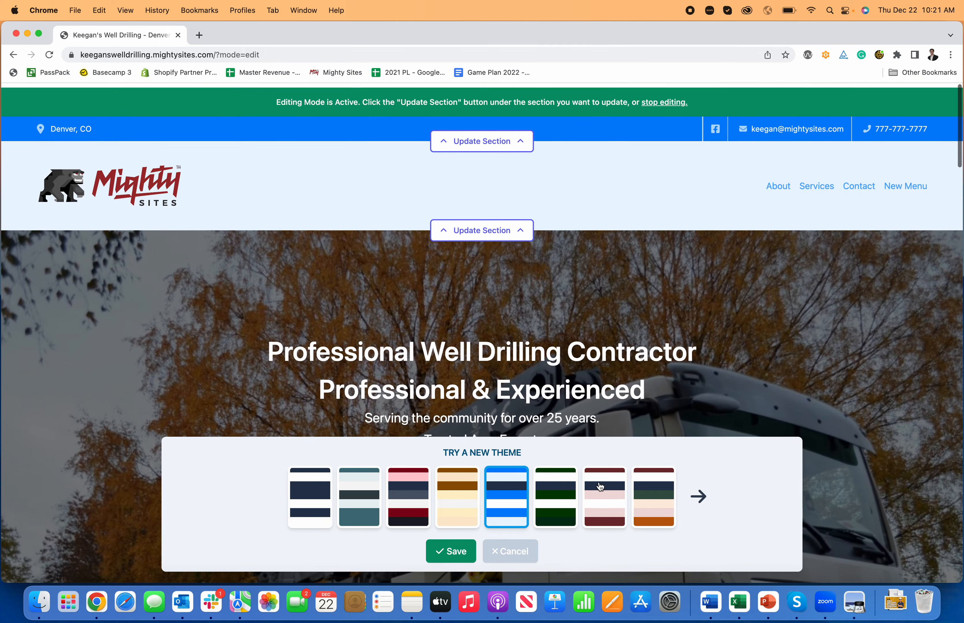
click(600, 486)
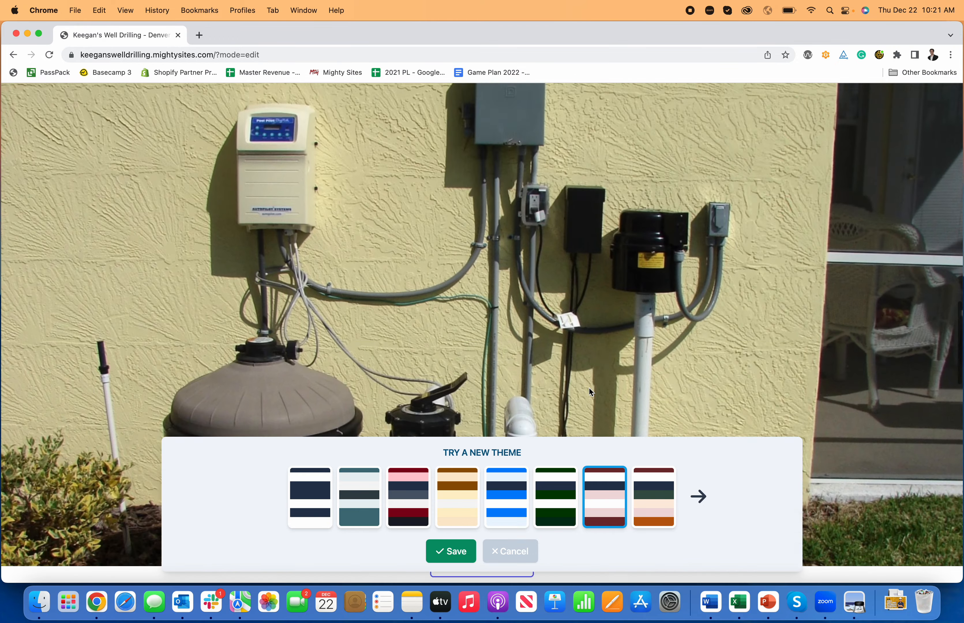
- Try several themes from the second set, including the pink, mint, coral, cream and dark purple ones
click(698, 496)
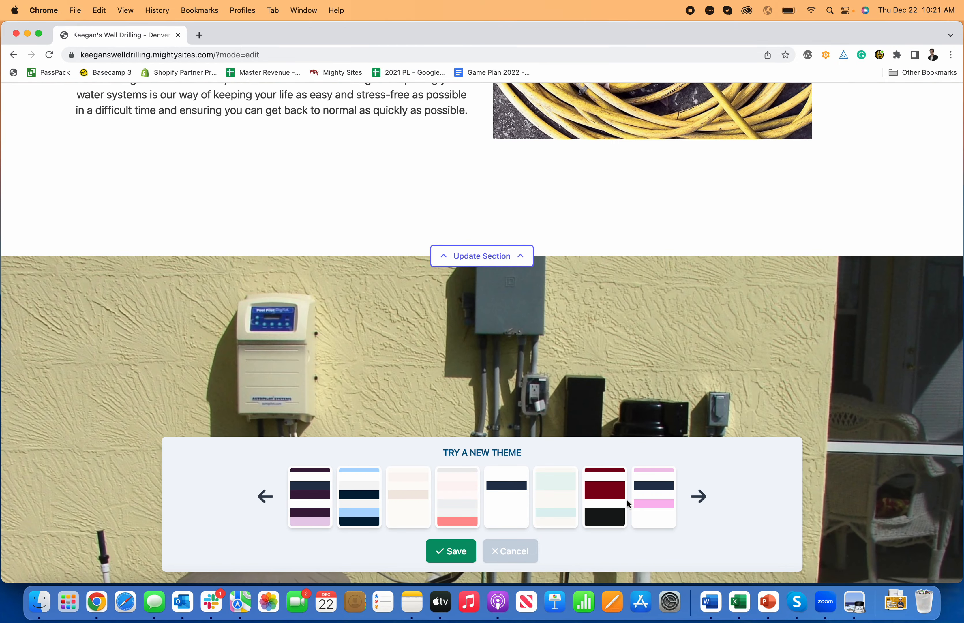
click(637, 502)
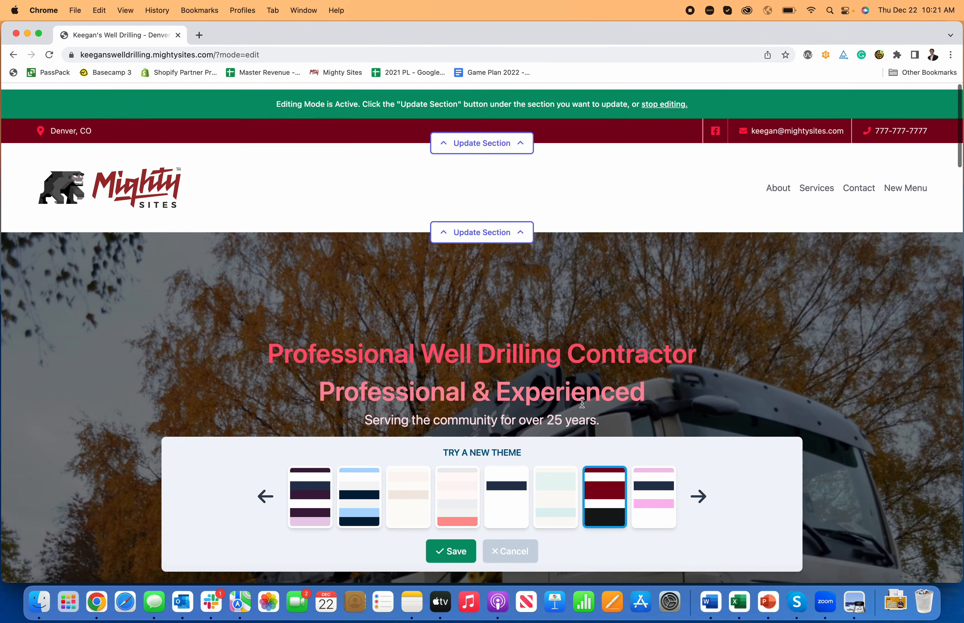
click(556, 498)
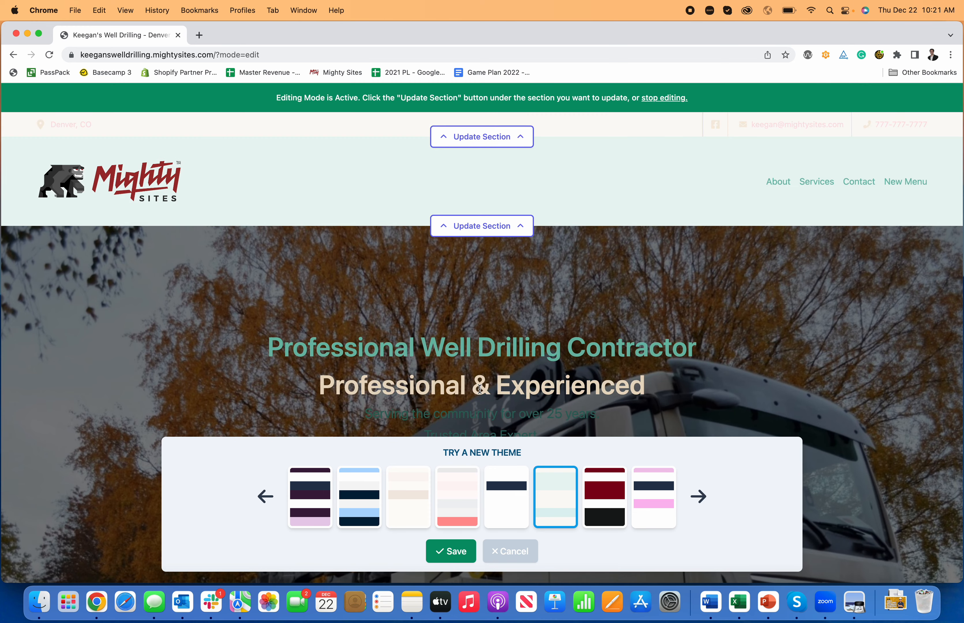
click(462, 522)
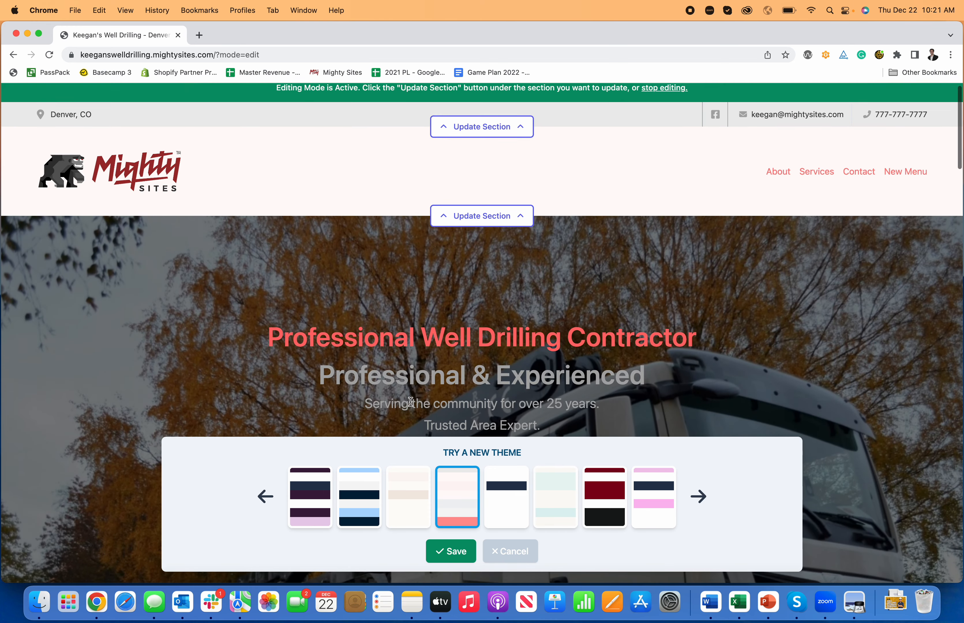
click(376, 497)
click(406, 495)
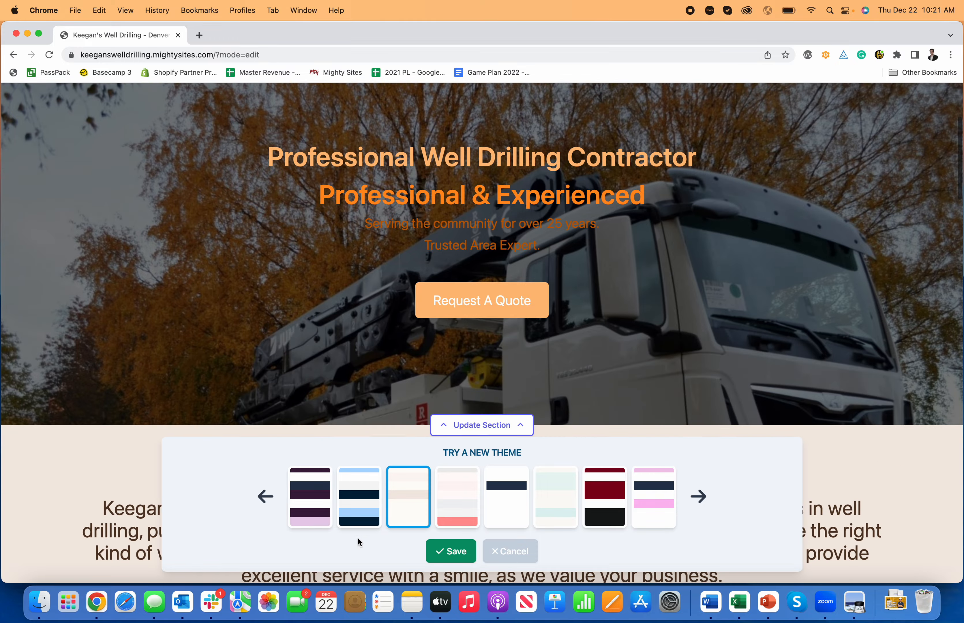
click(320, 515)
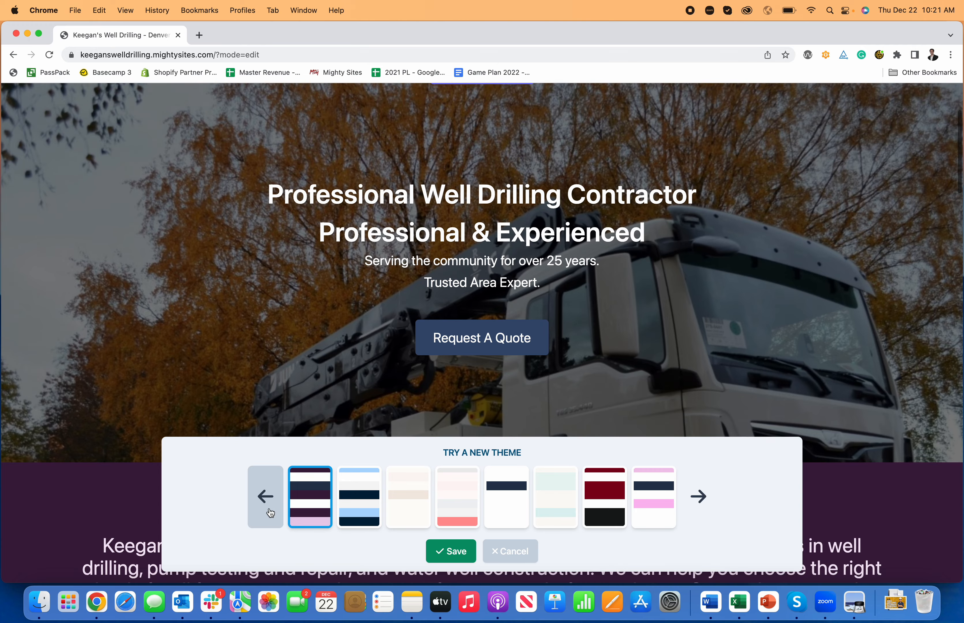
- Return to the first set of themes, try the red and pink one, and apply the maroon, navy and light pink theme
click(265, 496)
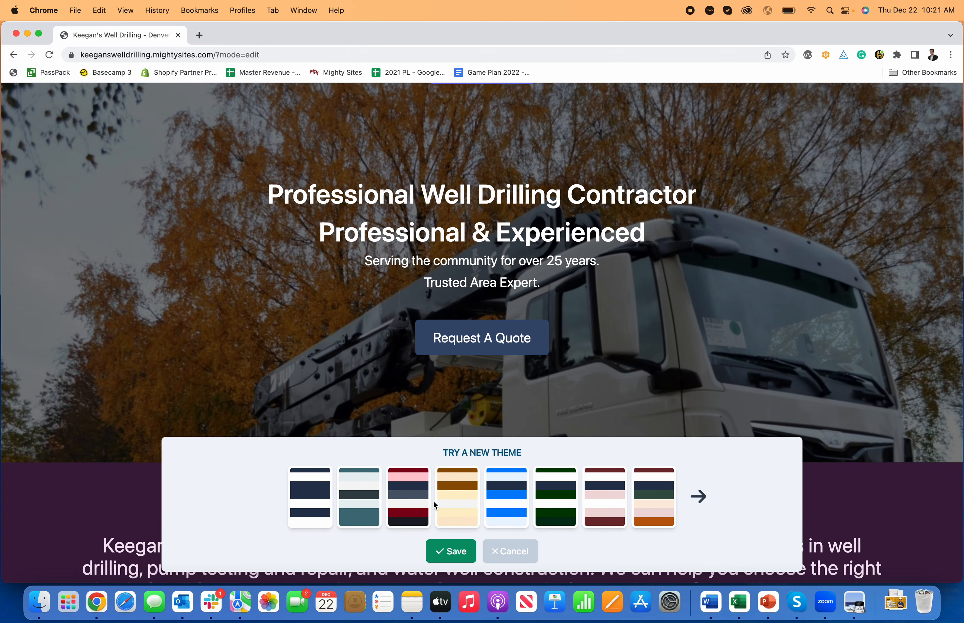
click(423, 507)
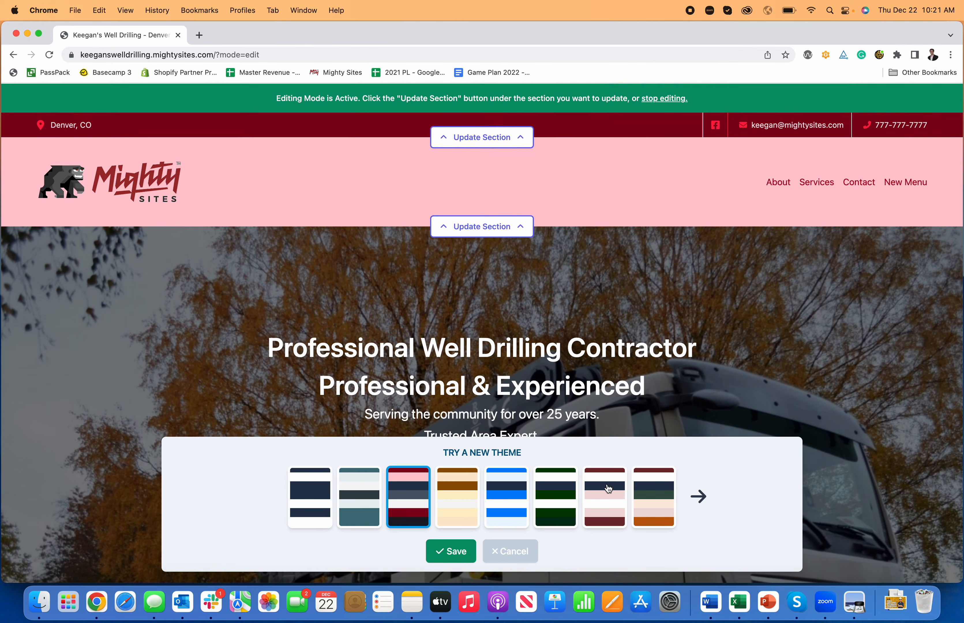
click(596, 491)
click(657, 404)
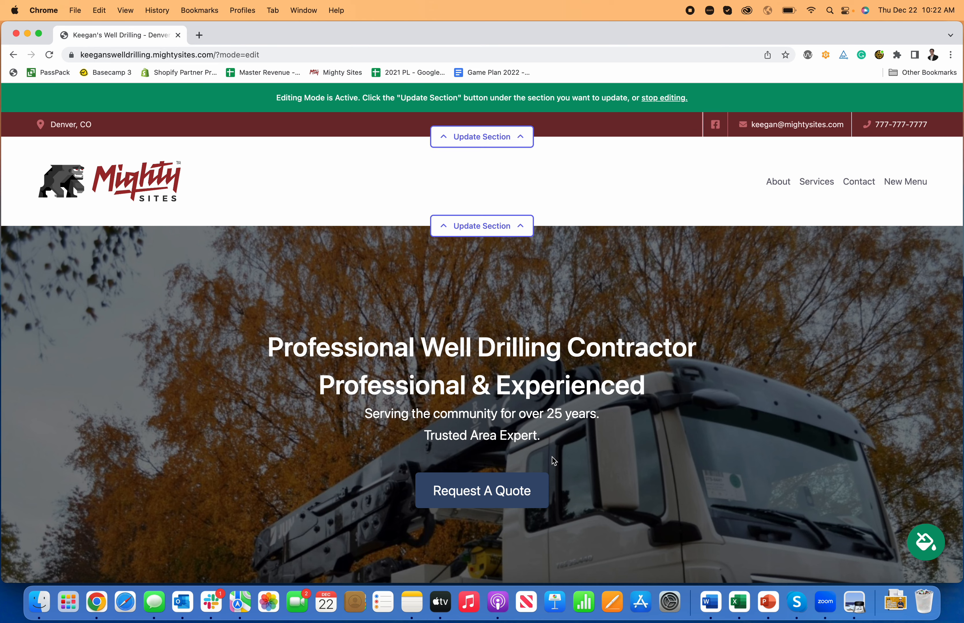
- Add the line "This is how you make a website for a well drilling contractor." below the introduction section's copy
scroll(552, 455, down, 10)
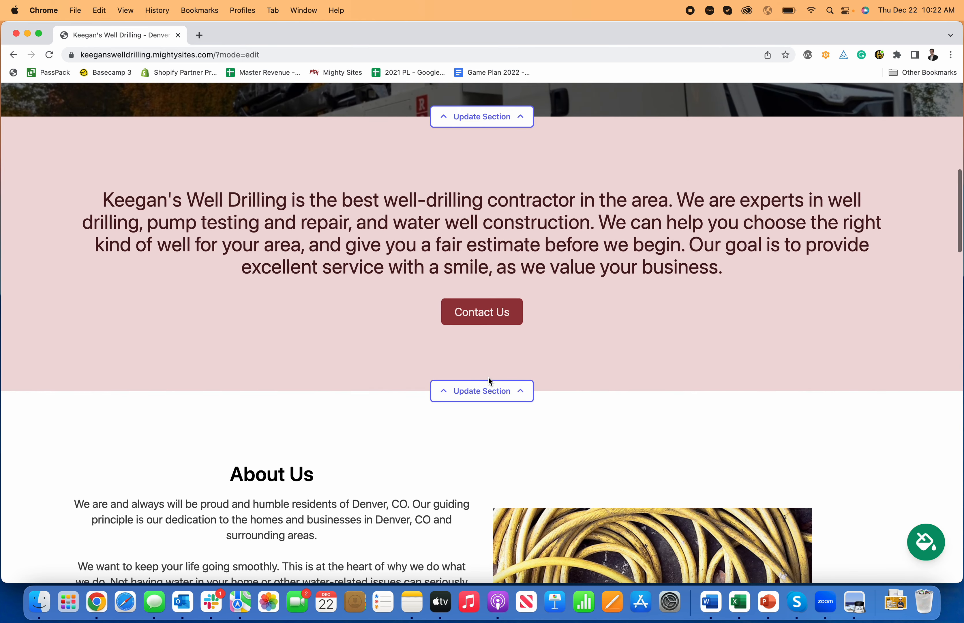
click(488, 379)
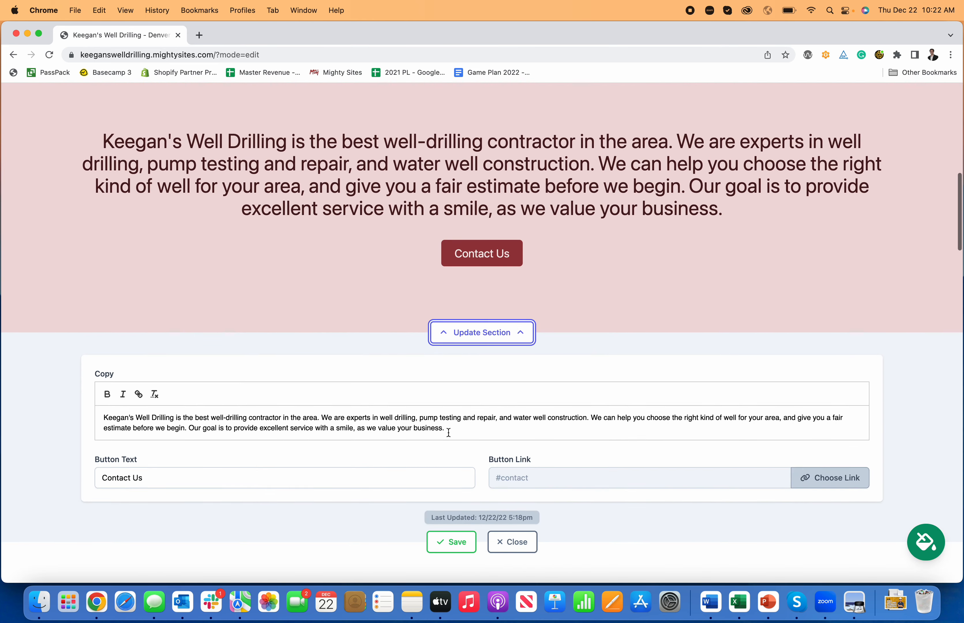
click(445, 430)
key(Return)
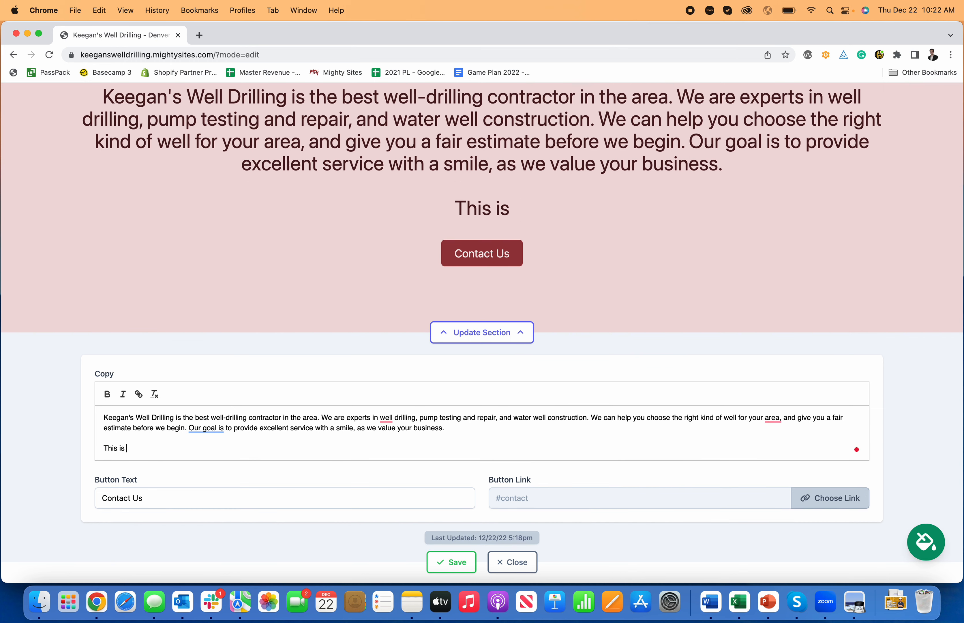
text(This is how you mak)
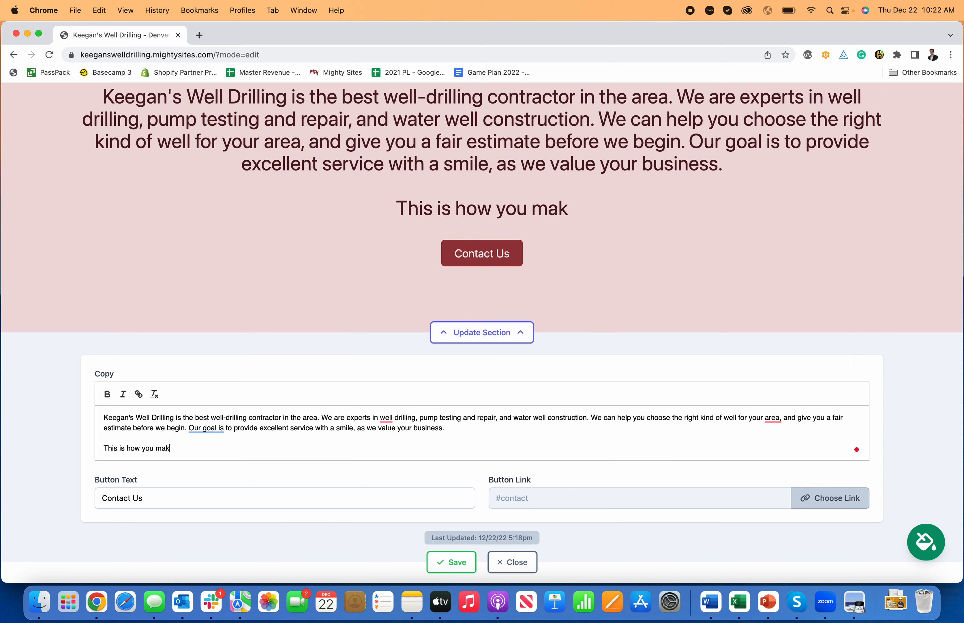
text(e a website for a )
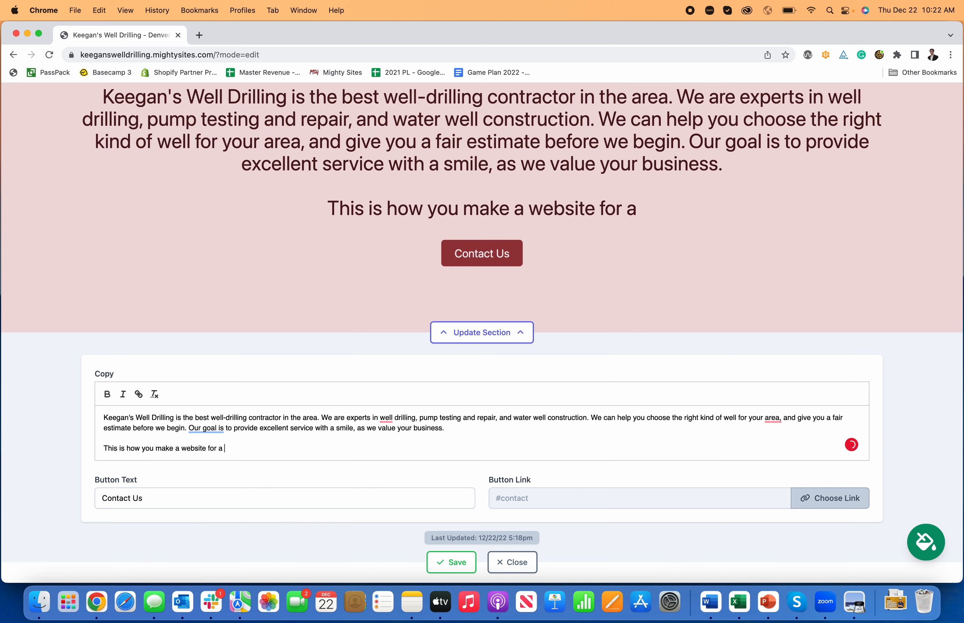
text(well drilling cont)
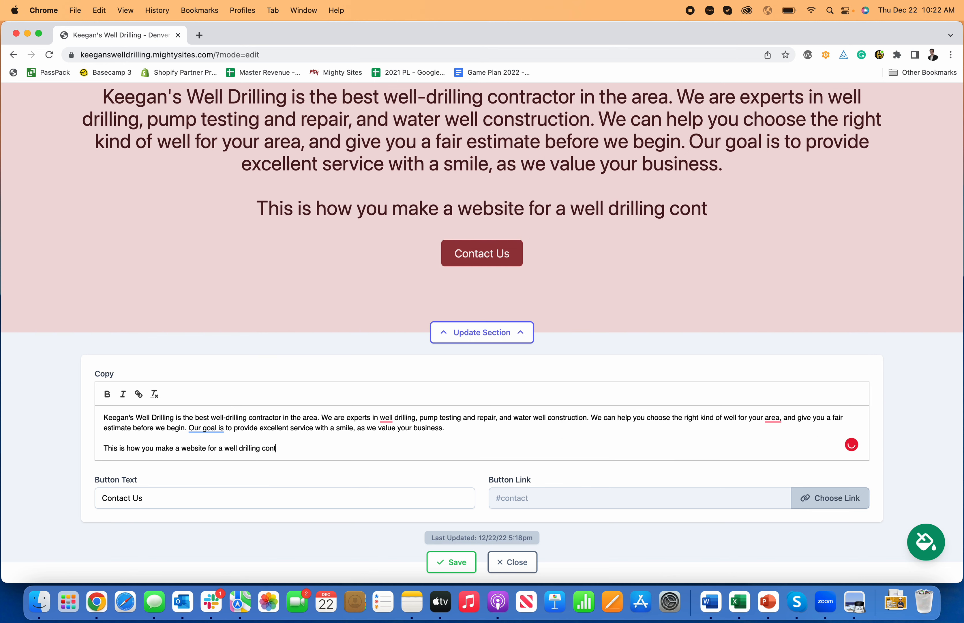
text(ractor.)
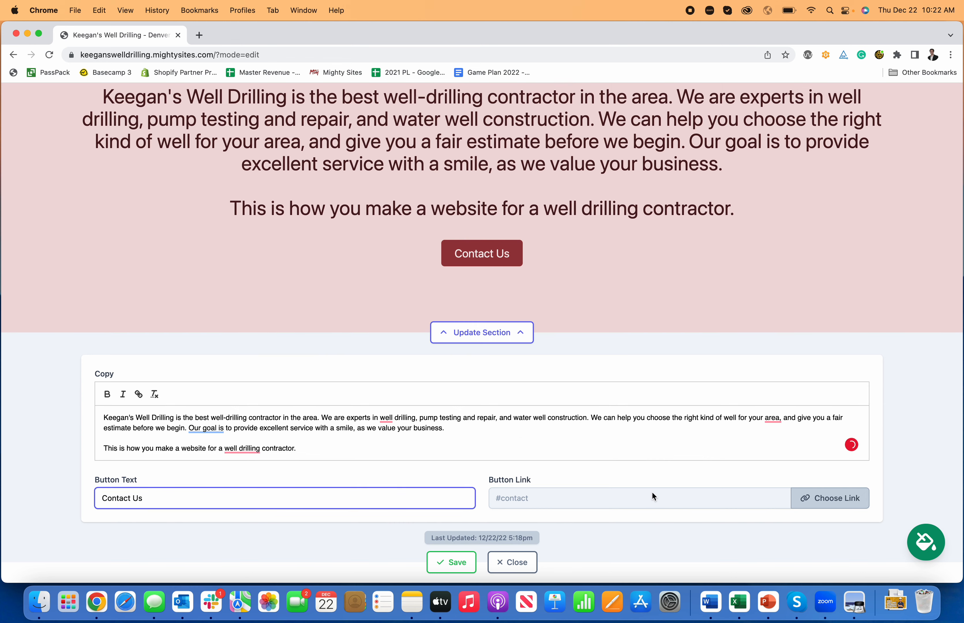
- Link the introduction section's "Contact Us" button to the Click to Call action and close the section's settings
click(814, 496)
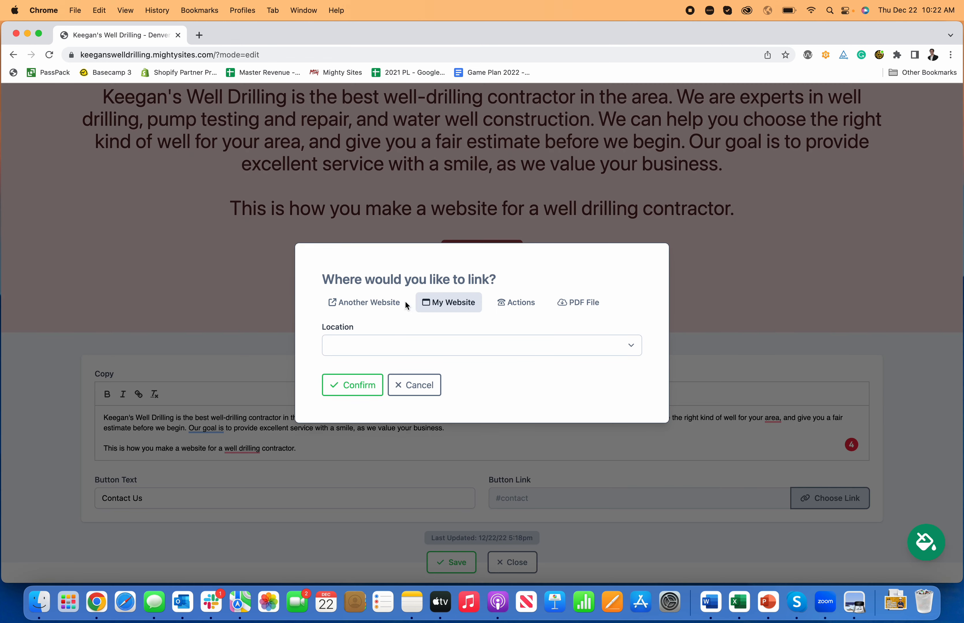
click(520, 303)
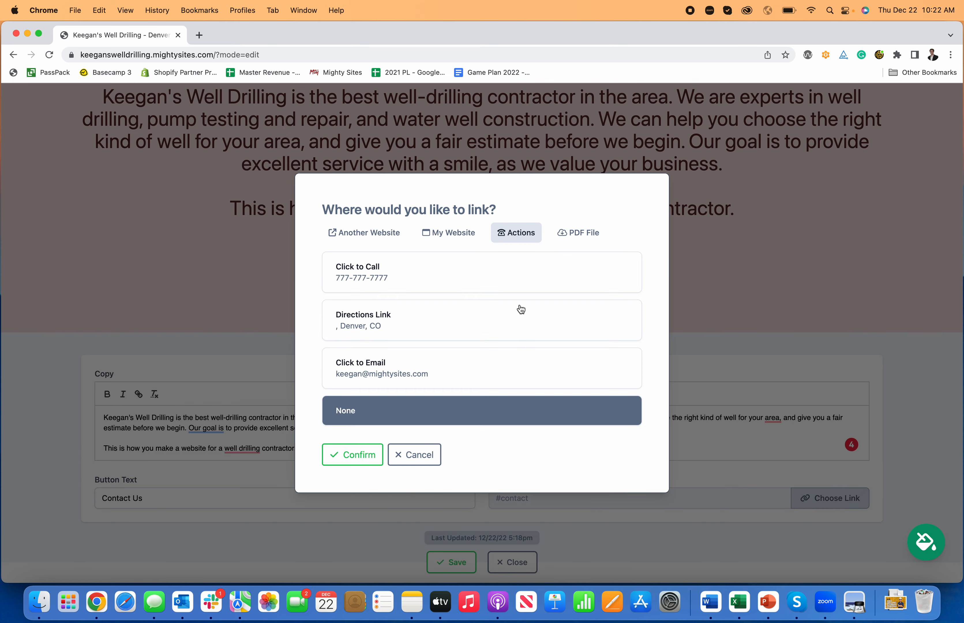
click(413, 279)
click(368, 455)
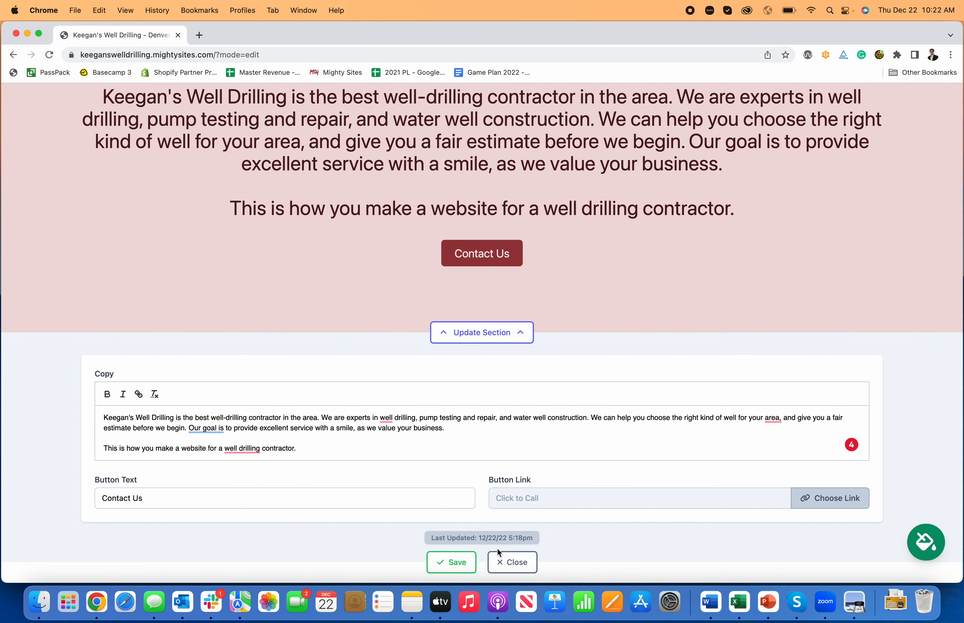
click(514, 563)
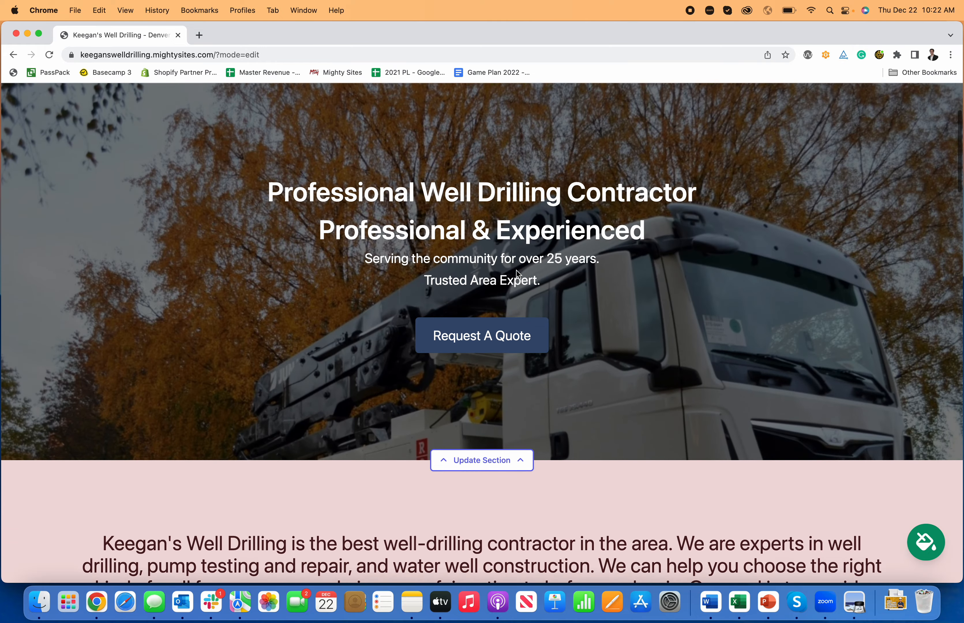
- Open the photo library from the About Us section's image settings
scroll(517, 274, down, 10)
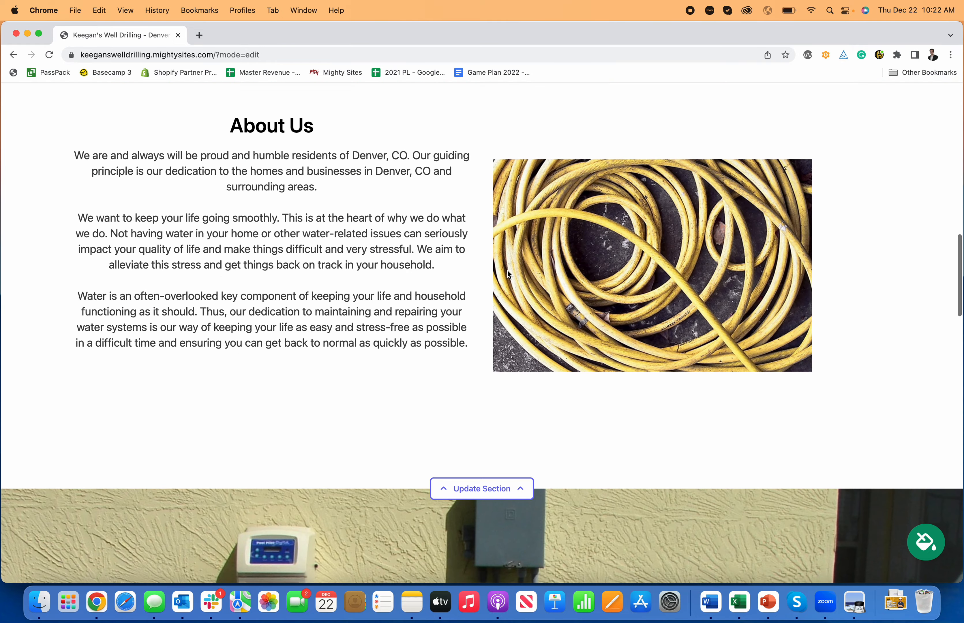
click(509, 484)
scroll(478, 394, down, 12)
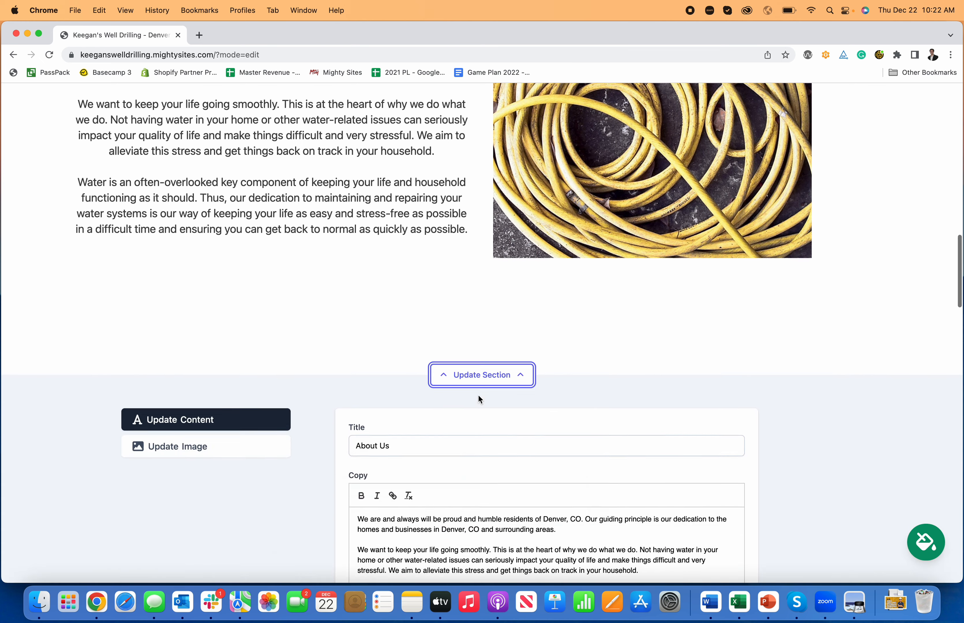
scroll(480, 396, up, 9)
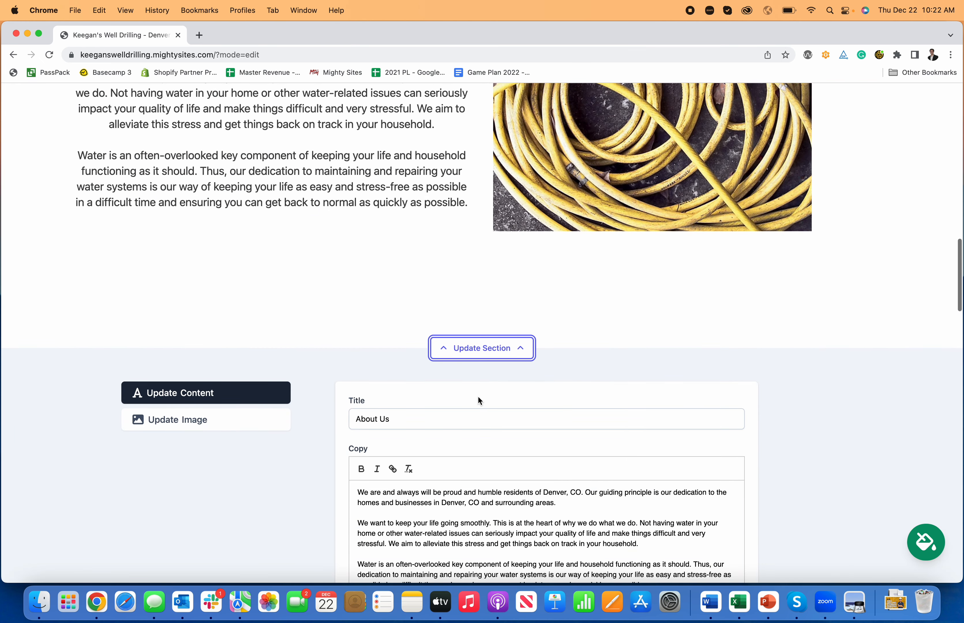
click(227, 427)
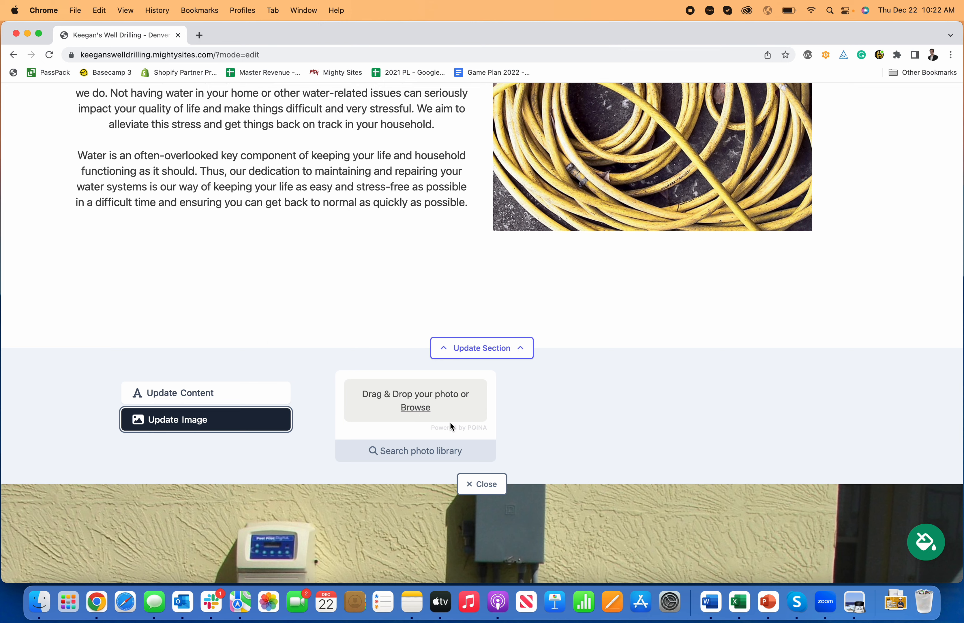
click(417, 416)
click(638, 409)
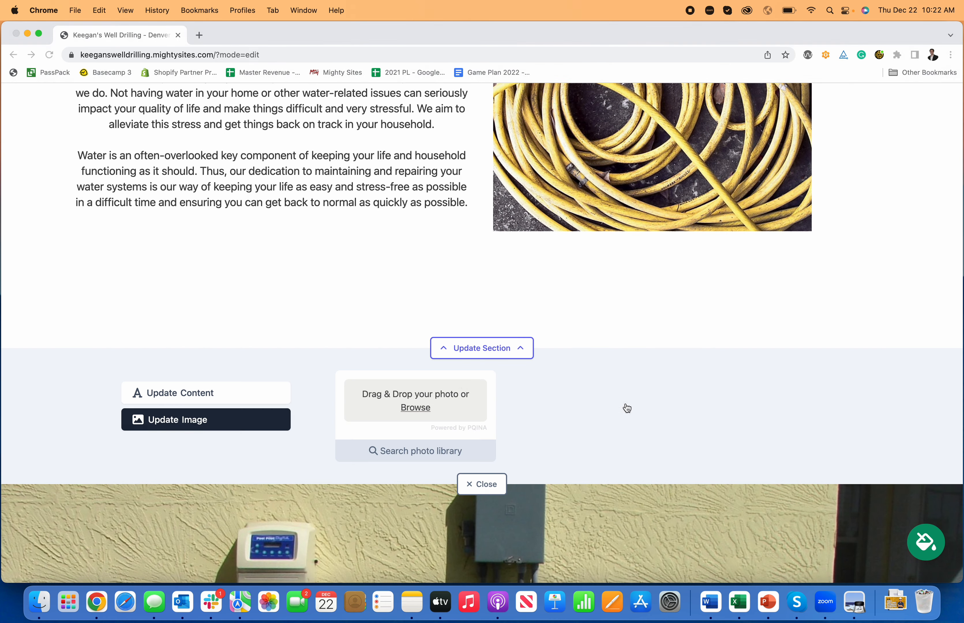
scroll(407, 461, down, 1)
click(410, 437)
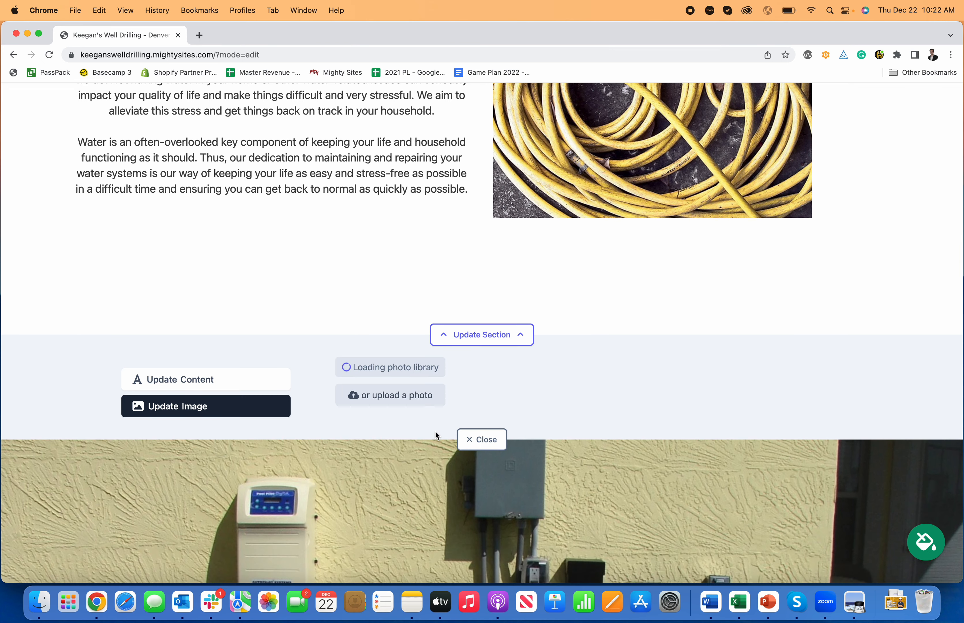
- Look through the suggested photos, then search the photo library for "water" and browse the matching images
scroll(408, 401, down, 3)
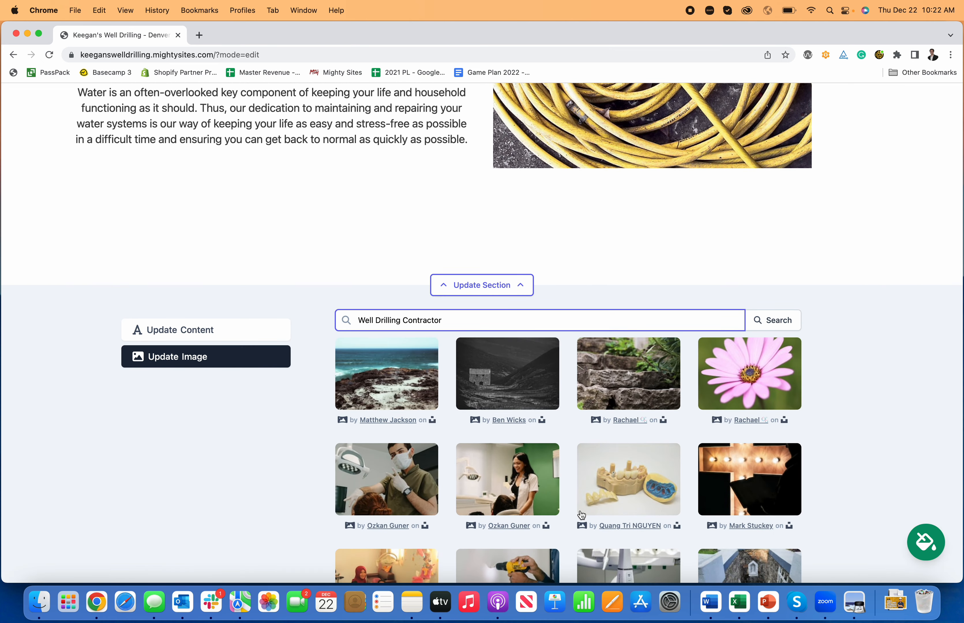
scroll(486, 426, down, 5)
scroll(576, 509, up, 7)
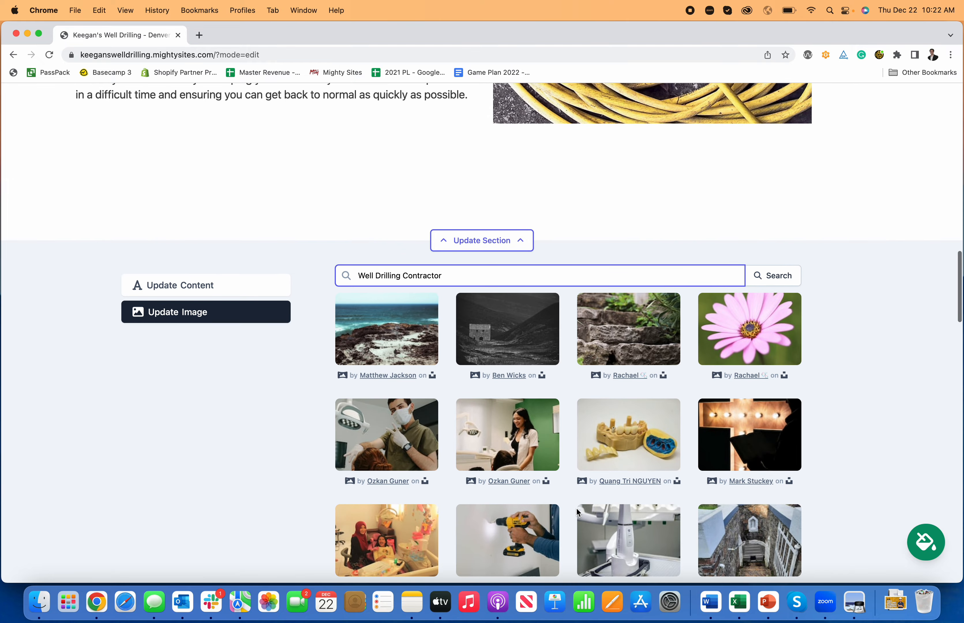
scroll(527, 465, down, 5)
scroll(504, 441, up, 3)
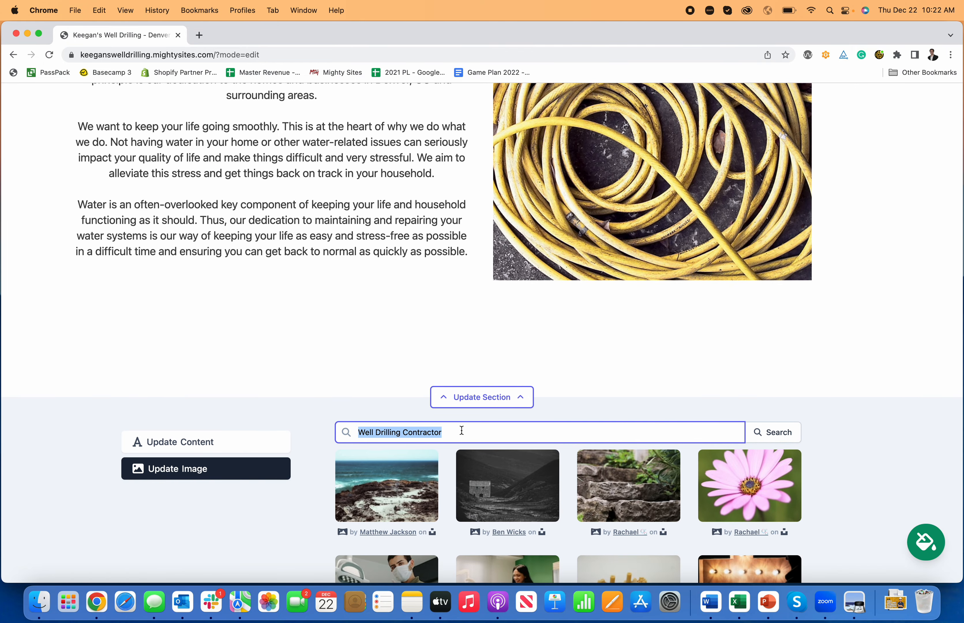
text(water)
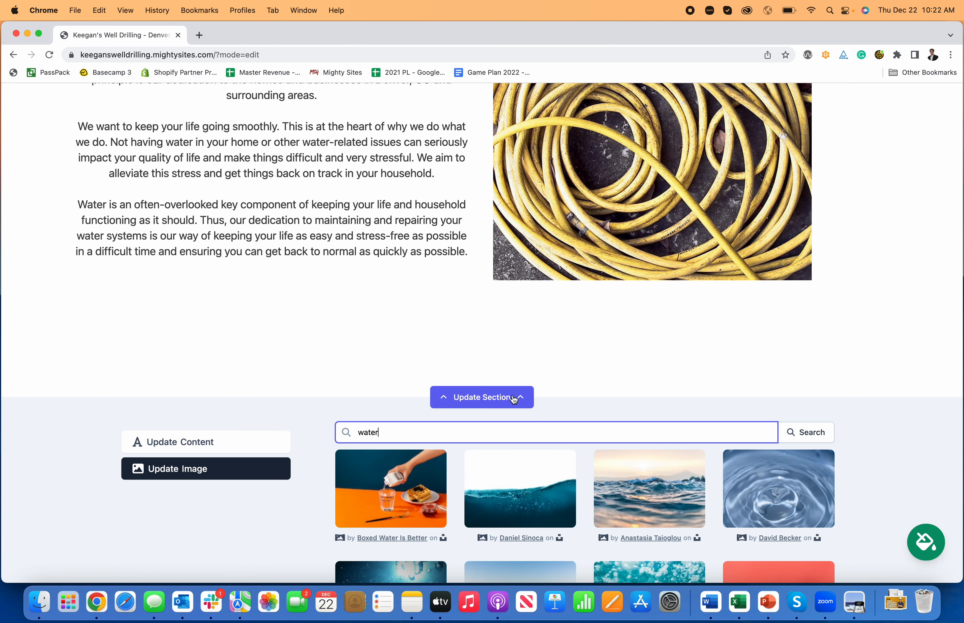
scroll(482, 397, down, 2)
scroll(679, 223, up, 2)
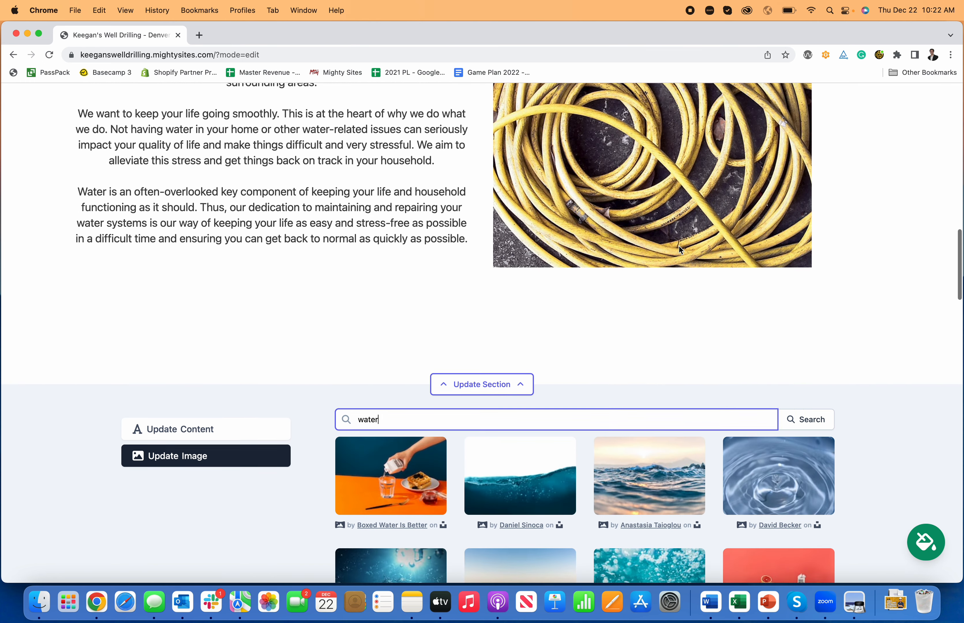
scroll(770, 494, down, 2)
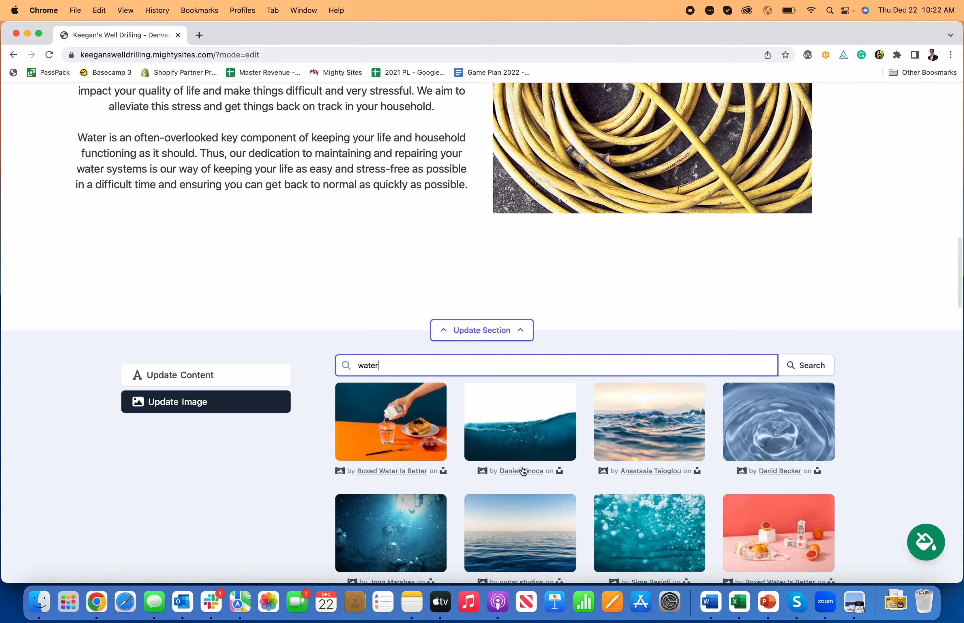
scroll(523, 471, down, 2)
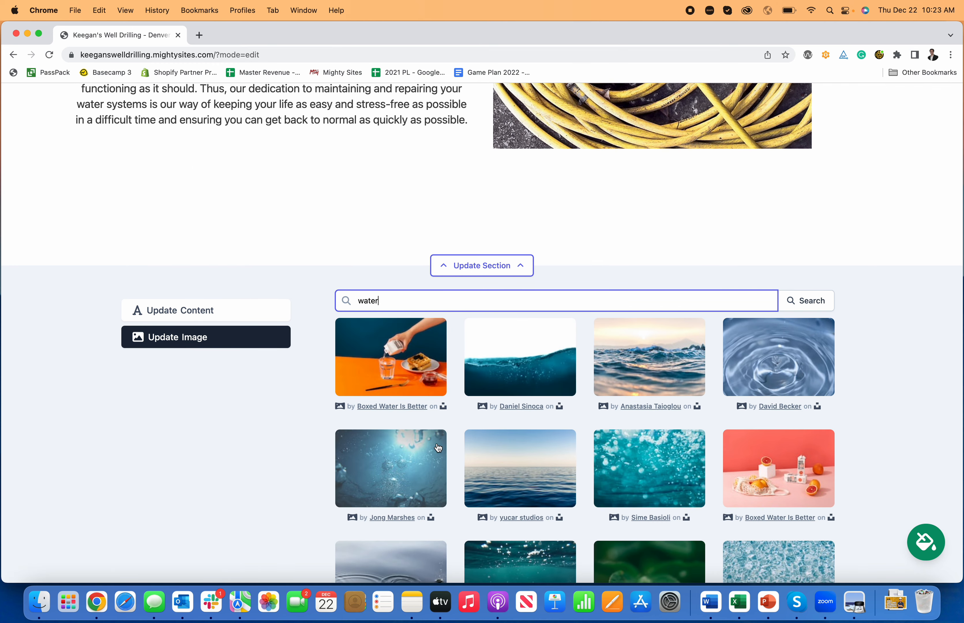
- Replace the About Us image with the blue water droplet ripple photo, save the selection and close the section's settings
click(800, 355)
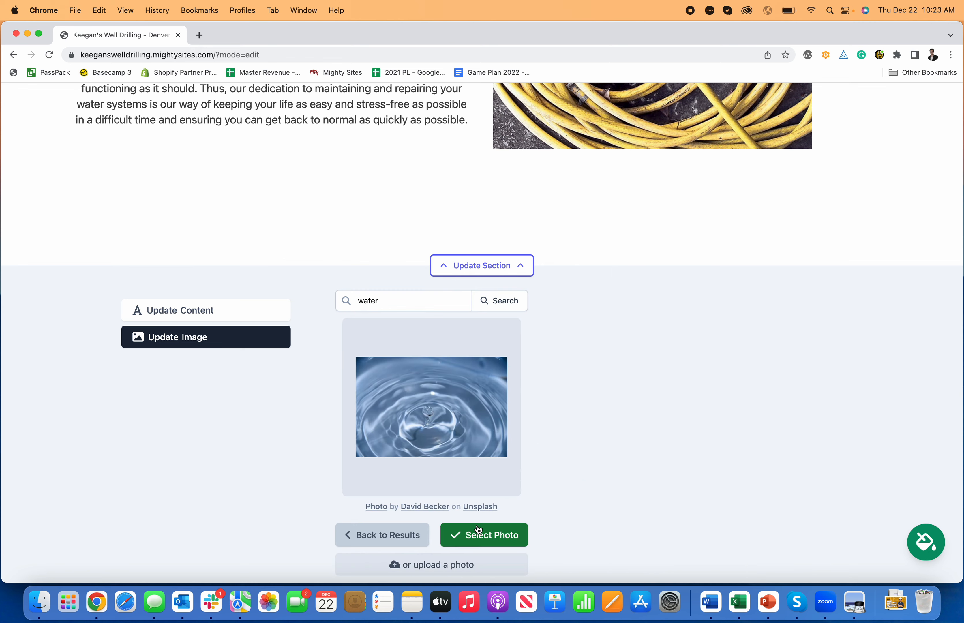
click(485, 535)
scroll(555, 518, up, 5)
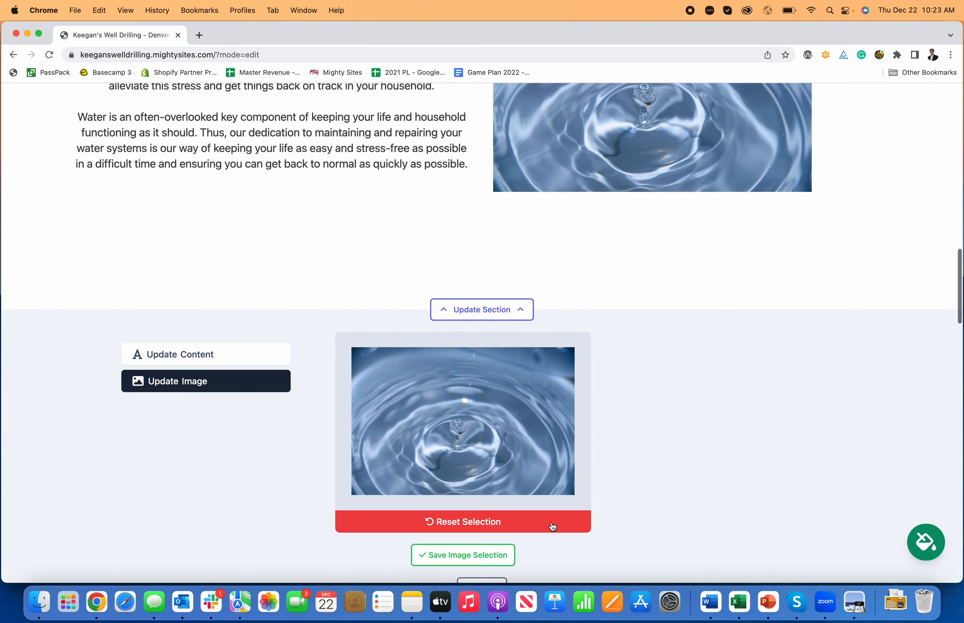
scroll(571, 441, down, 5)
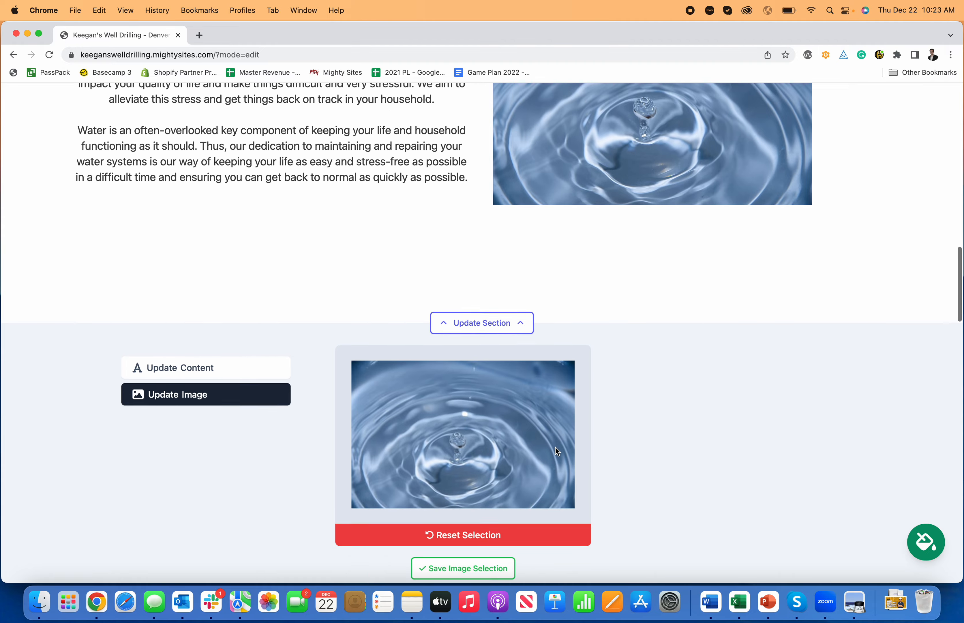
click(497, 514)
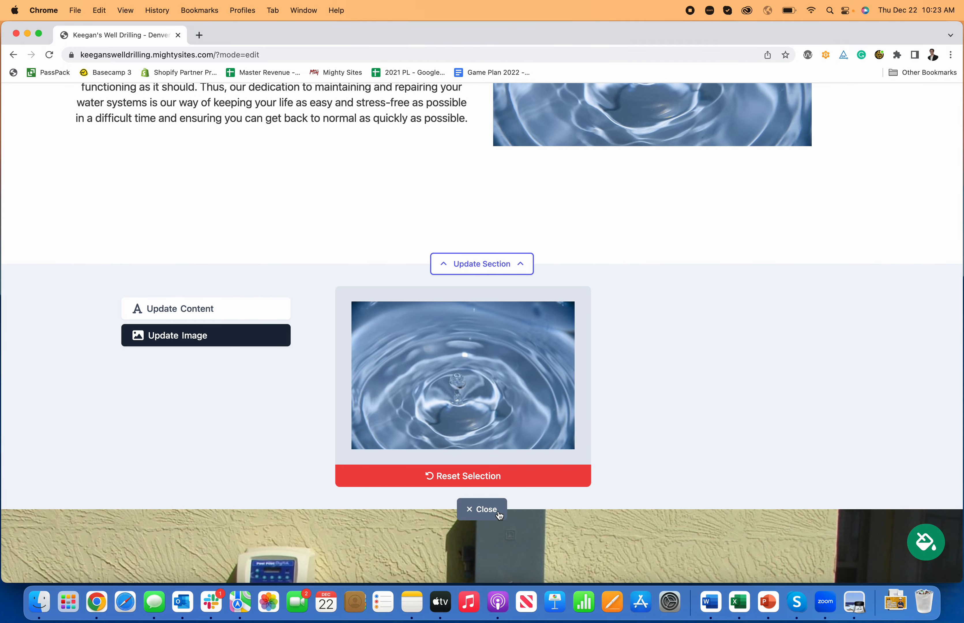
click(499, 515)
scroll(589, 447, up, 14)
scroll(628, 489, down, 4)
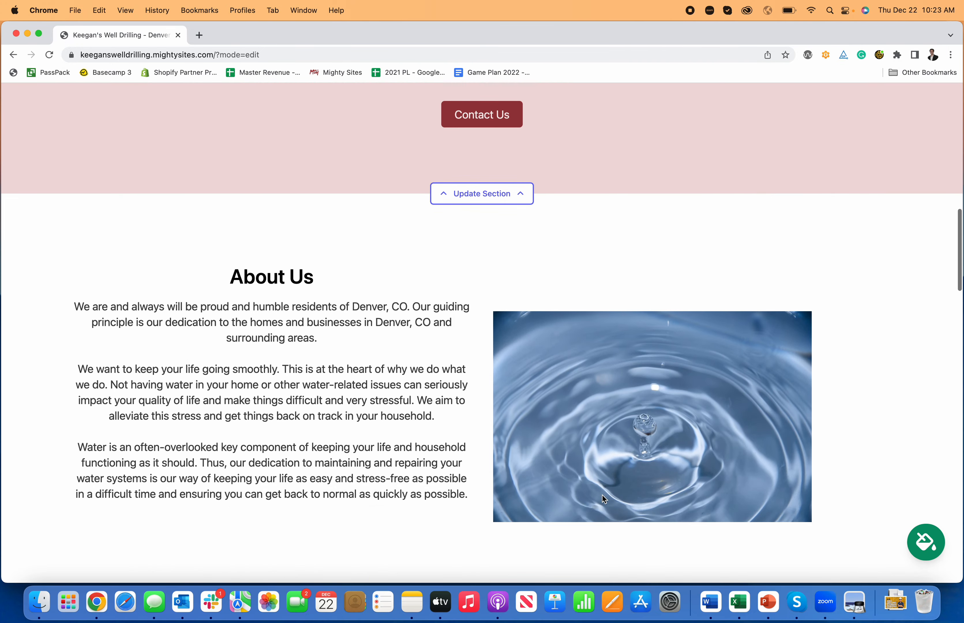
- Review the page's remaining sections, from About Us through the services list to the Get In Touch form
scroll(603, 496, down, 3)
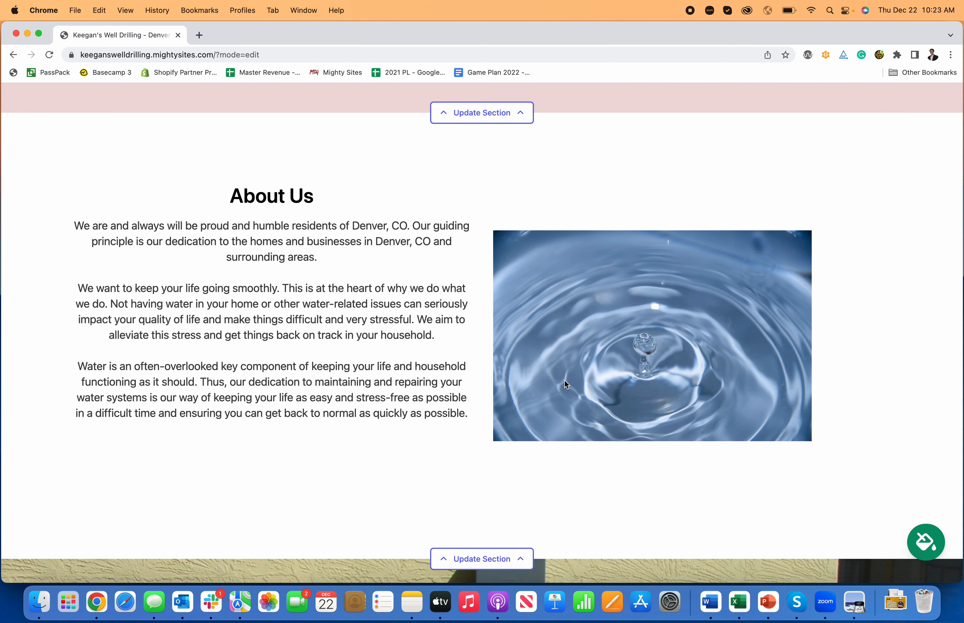
scroll(569, 383, down, 10)
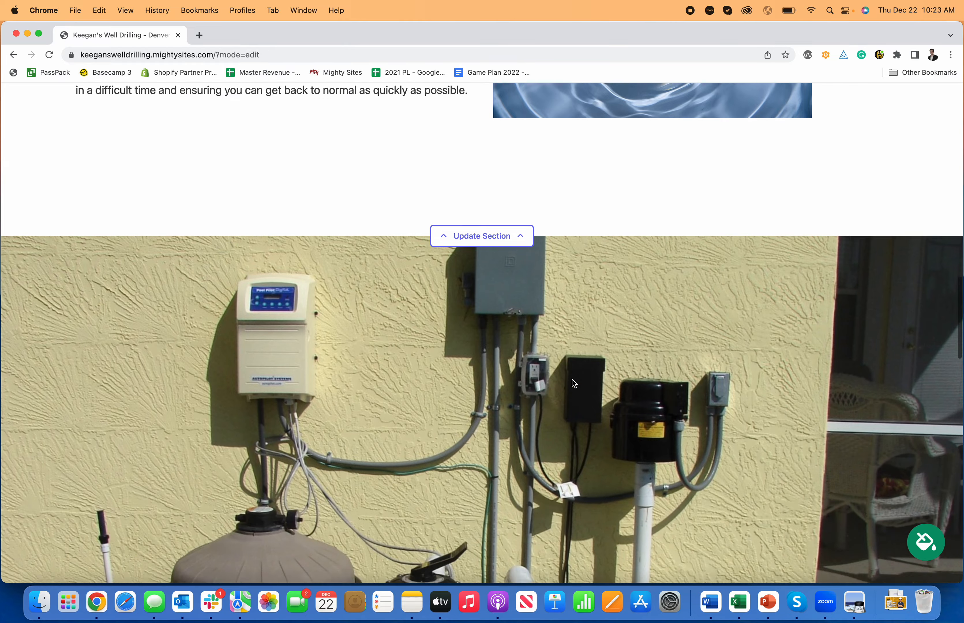
scroll(573, 383, down, 15)
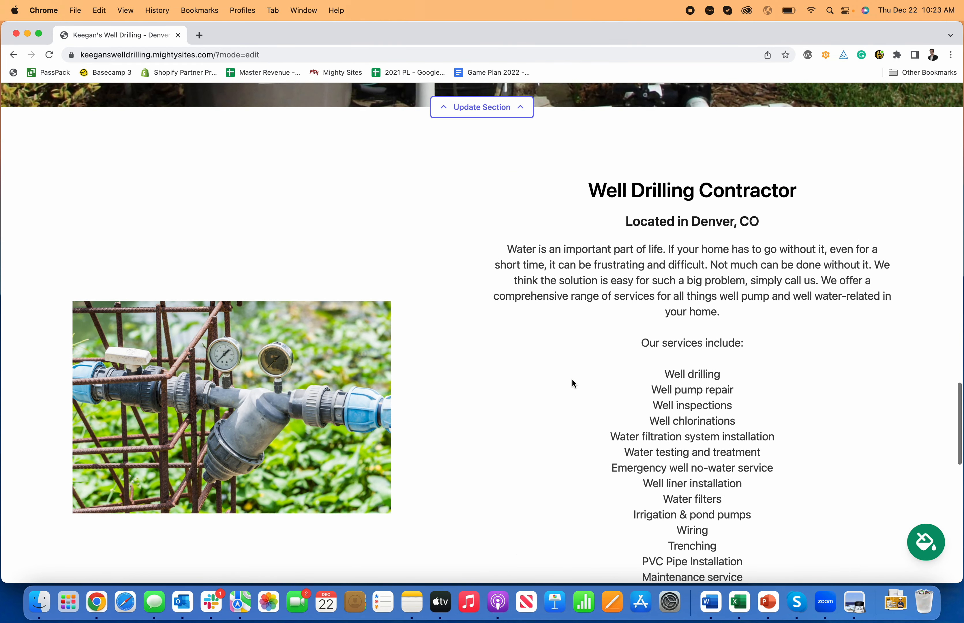
scroll(573, 382, down, 15)
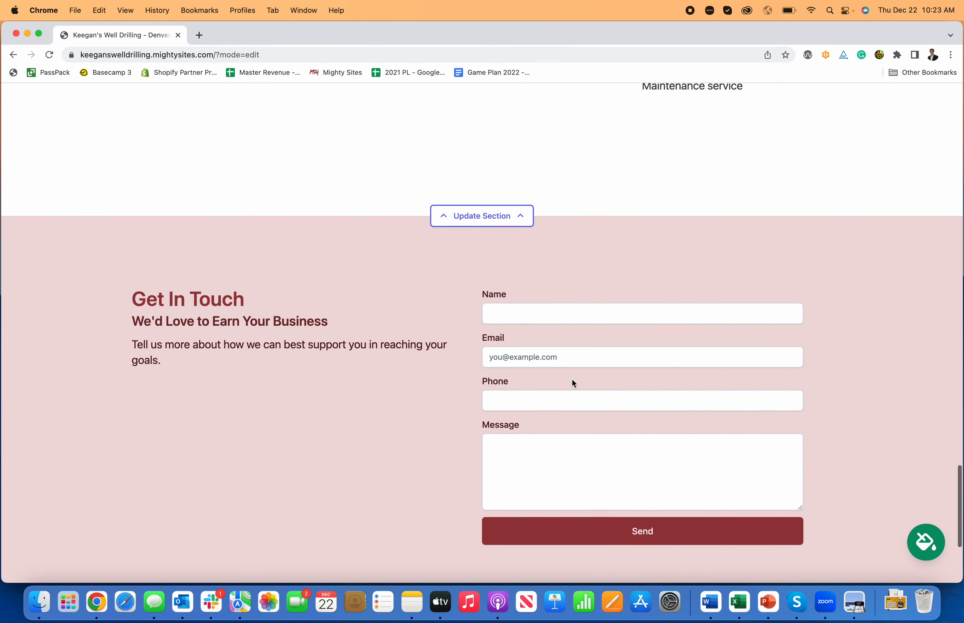
scroll(572, 379, down, 5)
scroll(571, 379, up, 20)
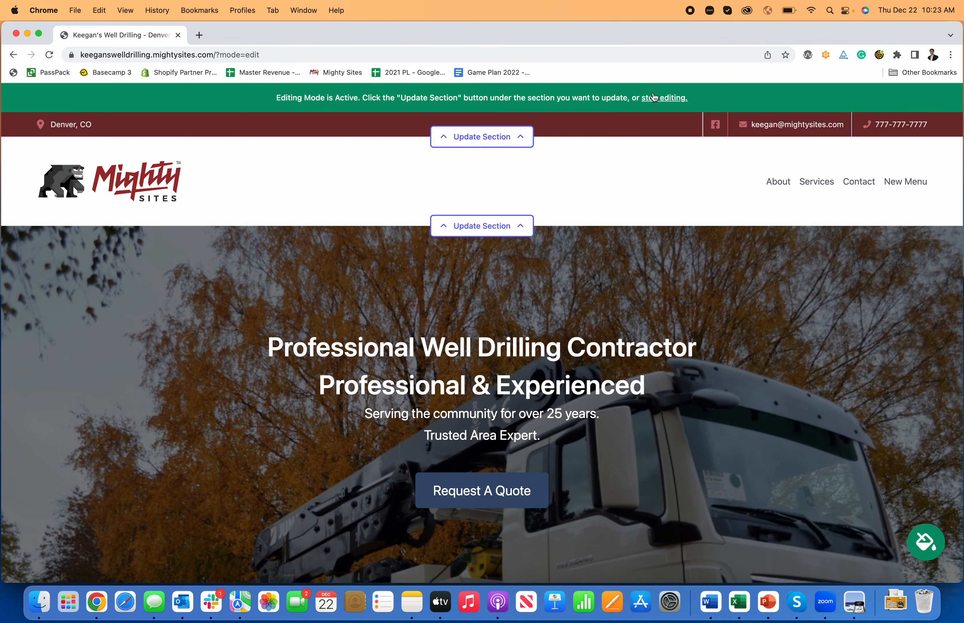
- Stop editing and look over the published site from the header down to the contact form and footer
click(653, 97)
scroll(514, 245, down, 2)
scroll(513, 245, down, 18)
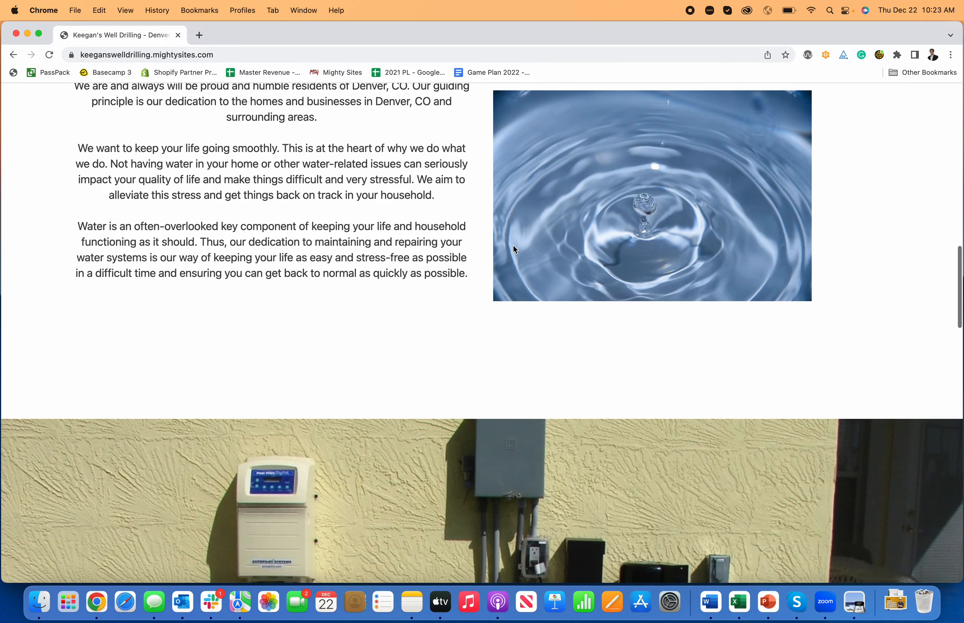
scroll(514, 248, down, 20)
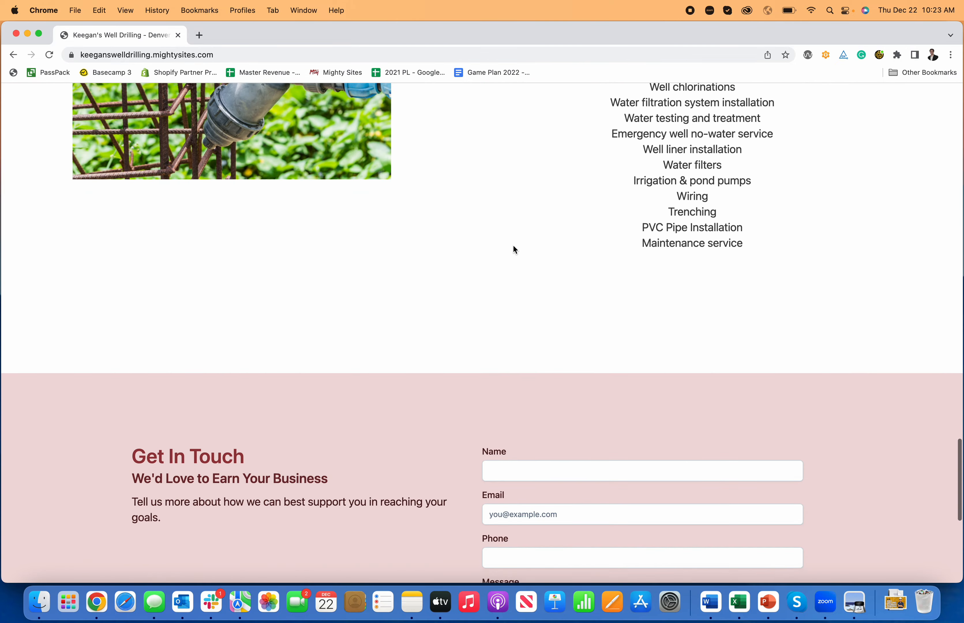
scroll(513, 243, down, 10)
scroll(513, 243, up, 20)
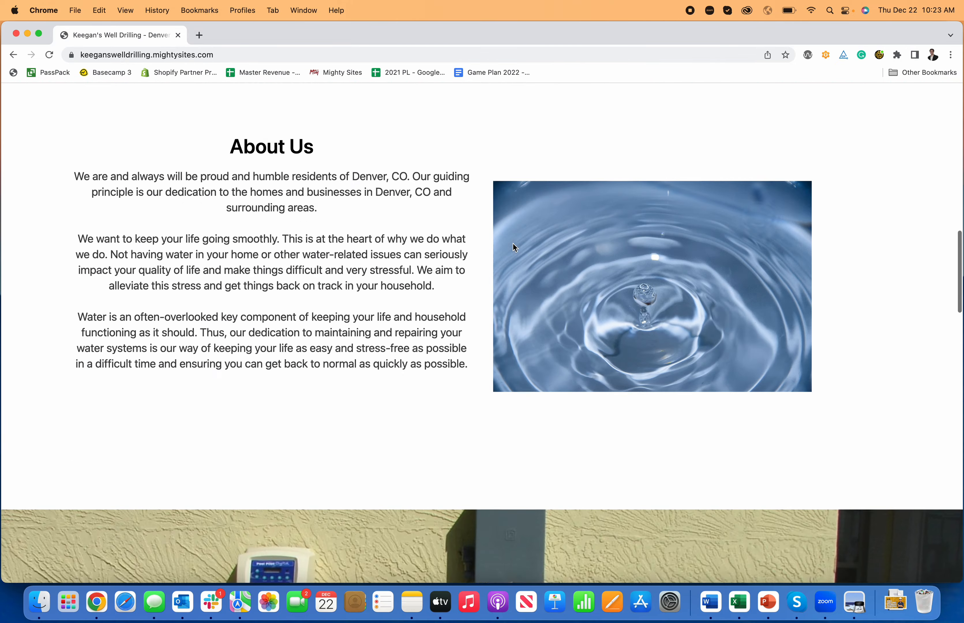
scroll(513, 244, up, 20)
scroll(512, 243, down, 20)
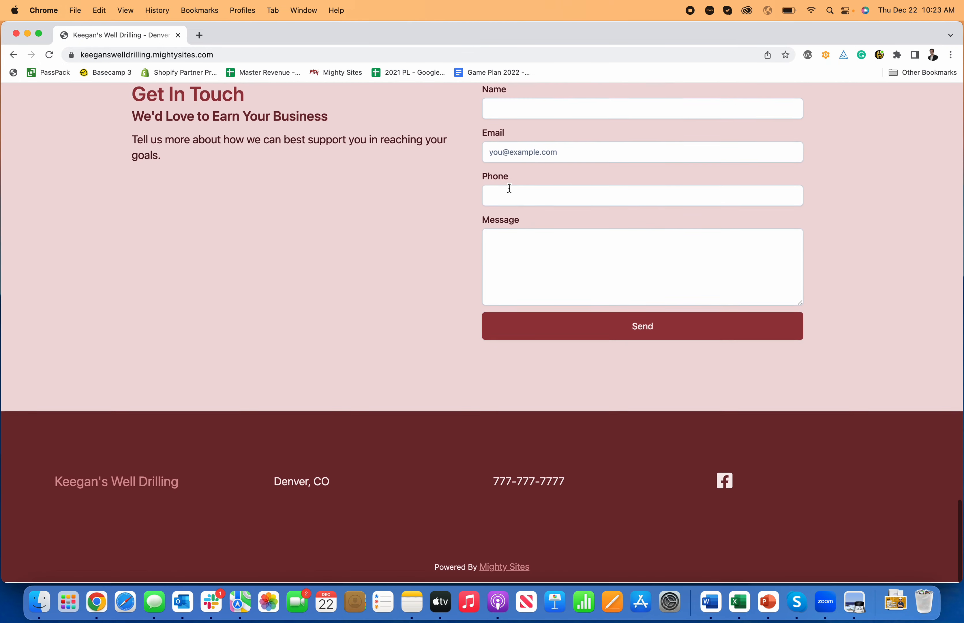
- Fill in the contact form's name, email and phone fields, enter the message "I would like to drill a well" and send it
scroll(509, 188, up, 3)
click(523, 162)
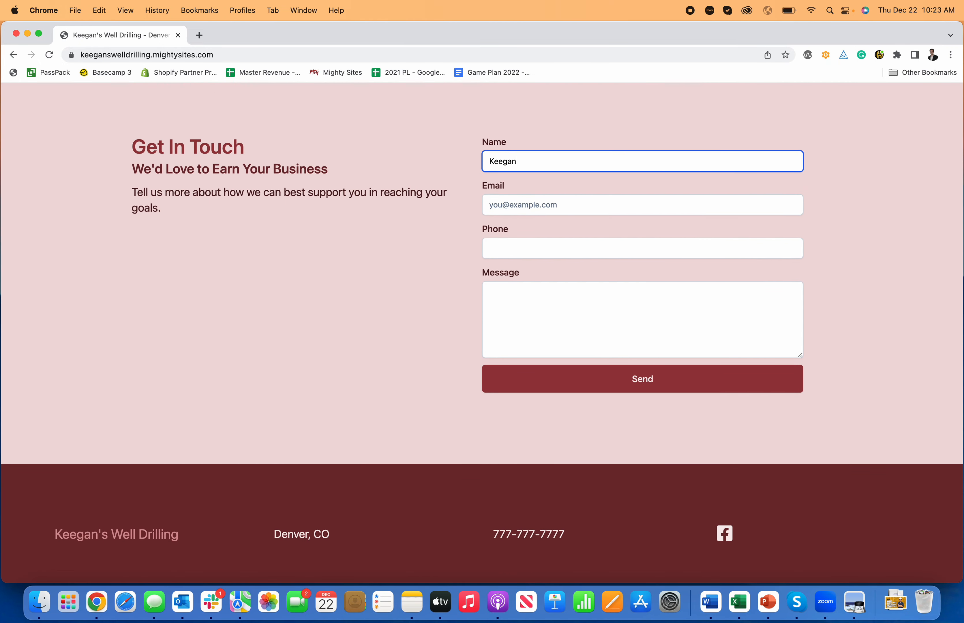
key(Tab)
text(ke)
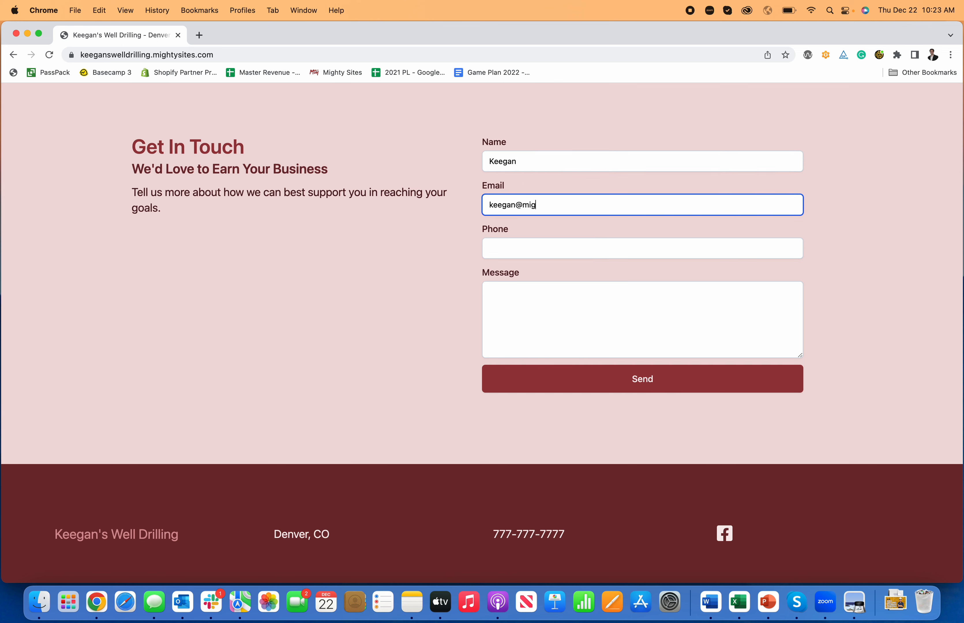
key(Tab)
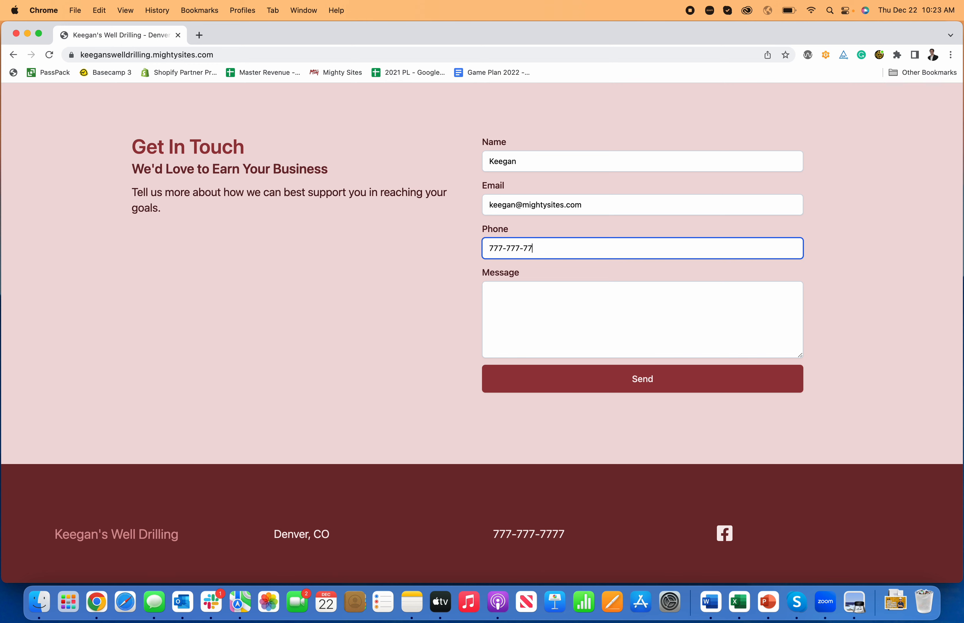
click(689, 304)
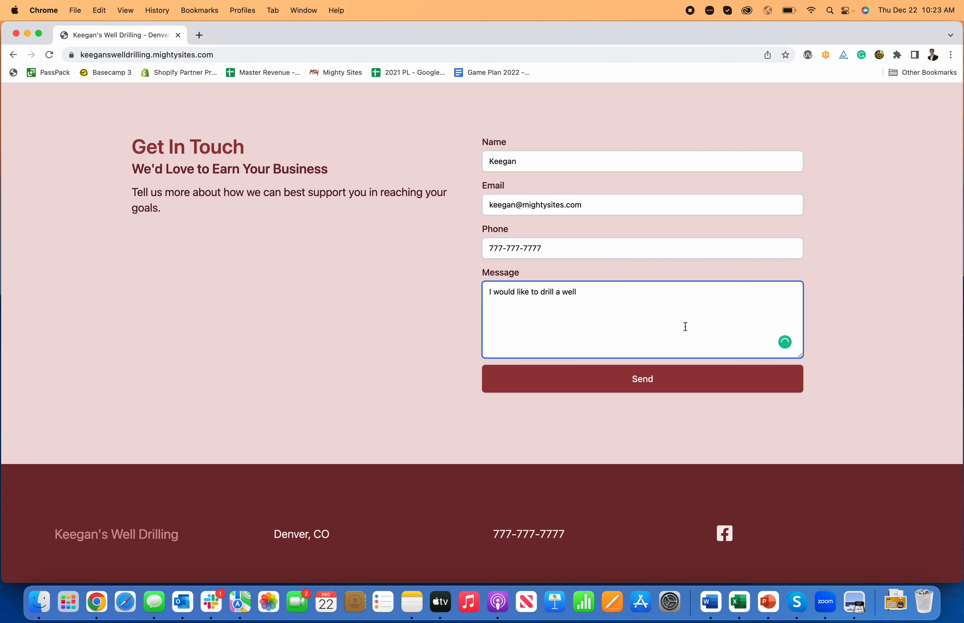
click(693, 387)
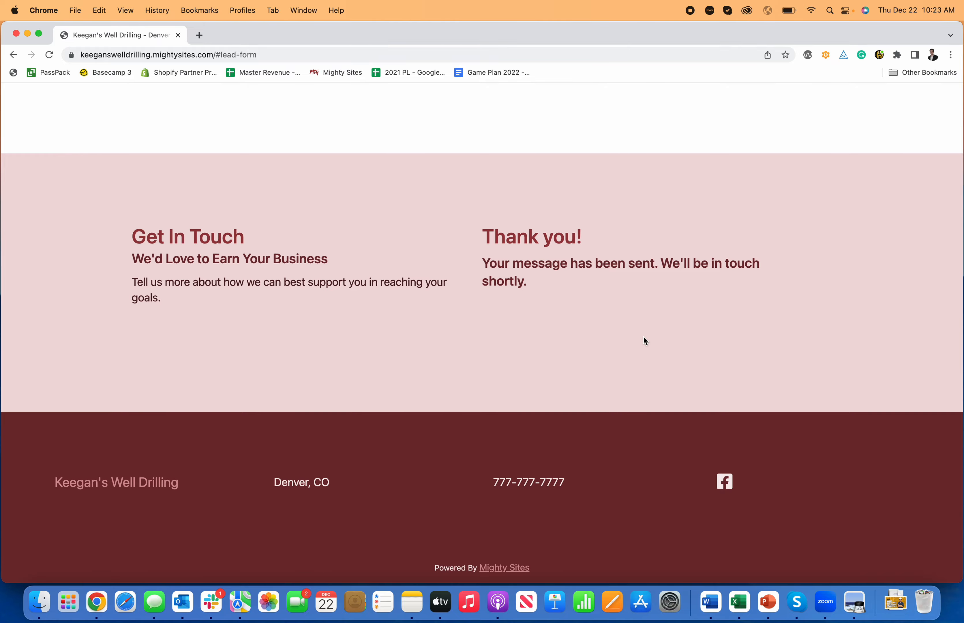
- Return to the top of the site, leave editing mode and open the site's Mighty Sites management dashboard
scroll(481, 347, up, 20)
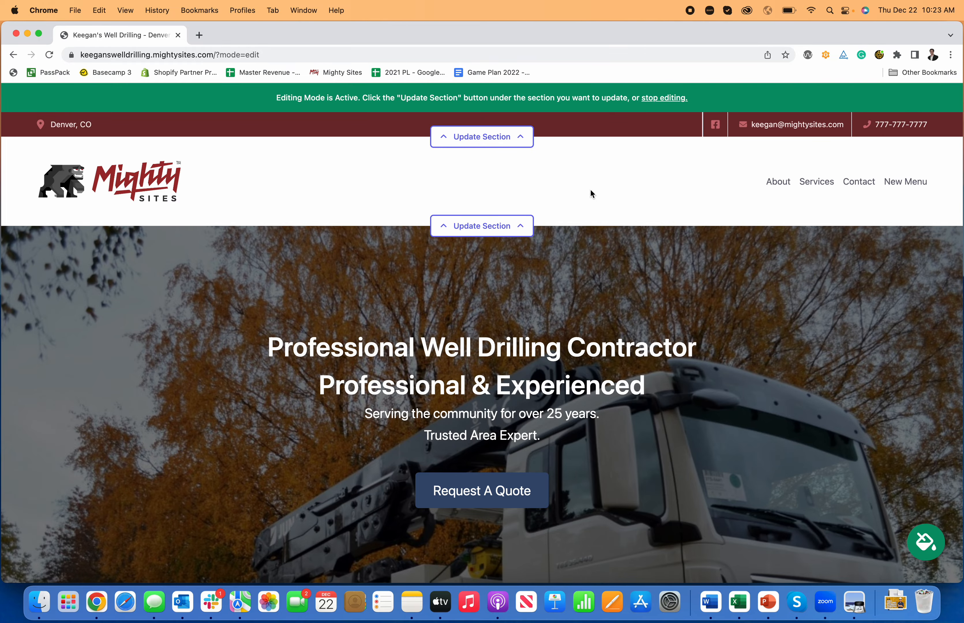
scroll(590, 188, down, 2)
scroll(590, 191, up, 2)
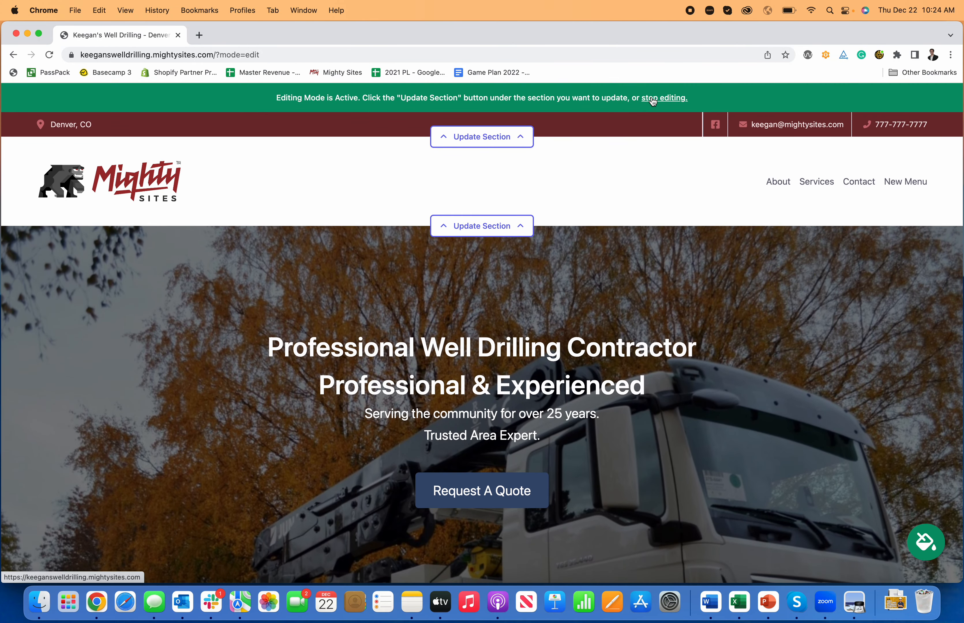
click(650, 98)
click(583, 104)
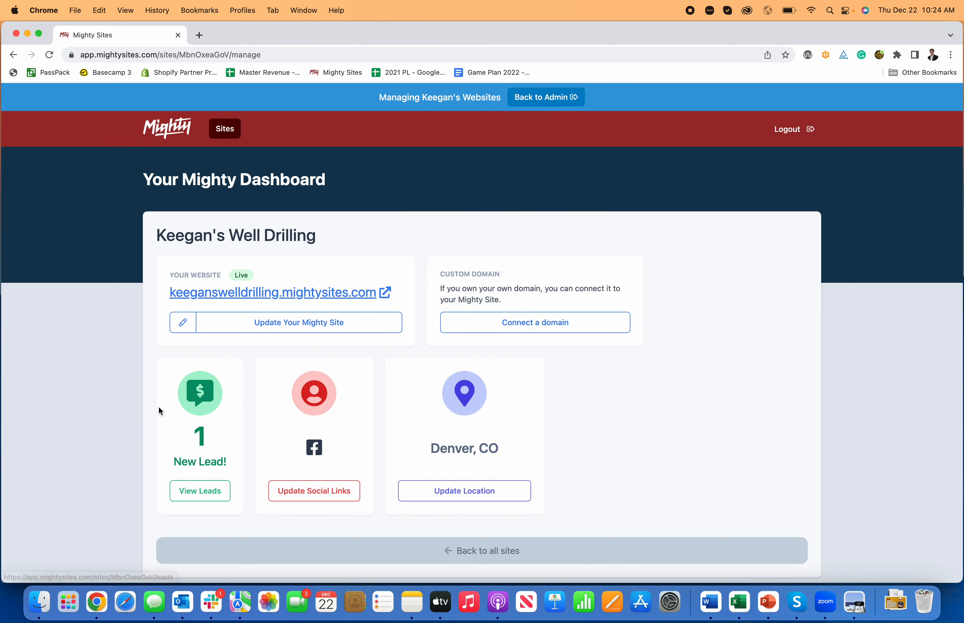
- Open the site's leads, view the details of the lead submitted through the contact form and return to the leads list
click(201, 491)
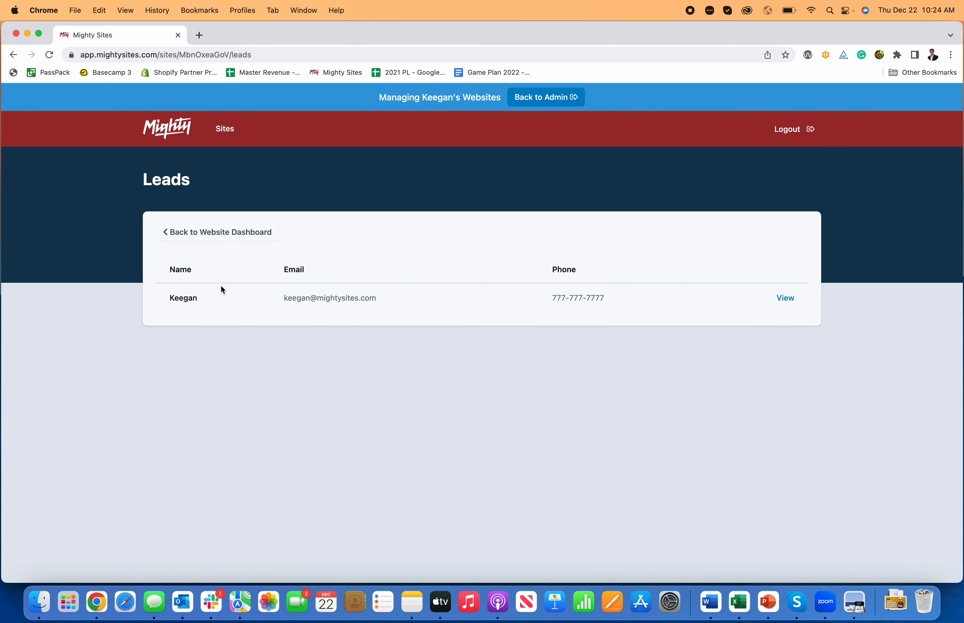
click(786, 298)
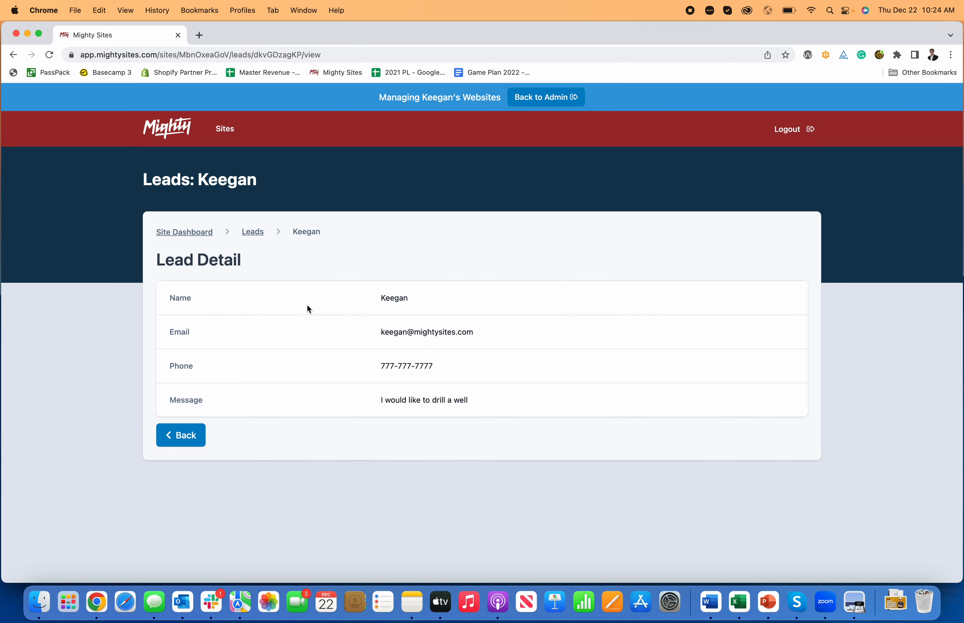
click(251, 233)
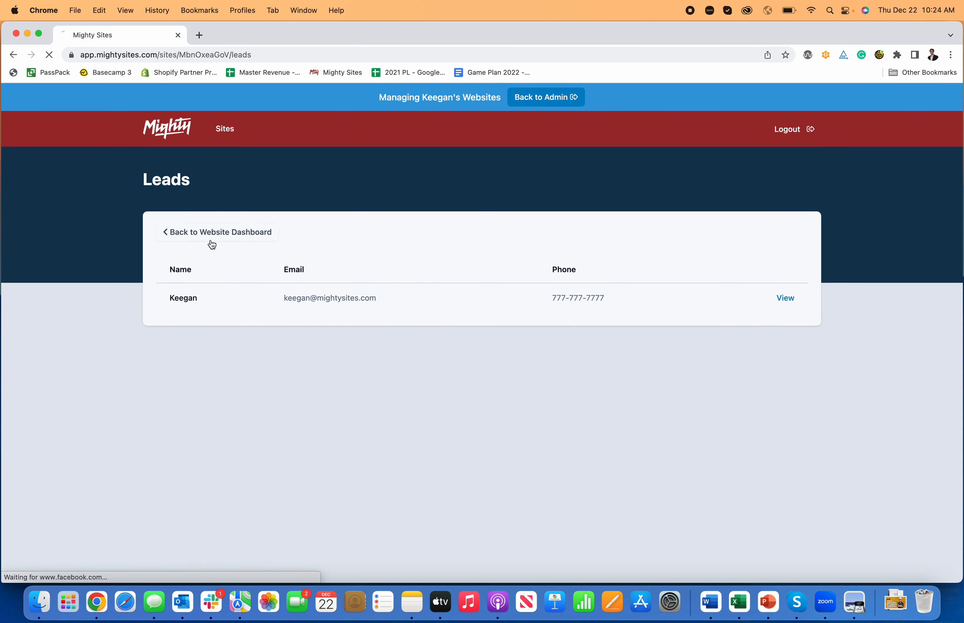
- From the website dashboard, open the page for connecting a custom domain, look it over and return to the dashboard
click(211, 240)
click(570, 328)
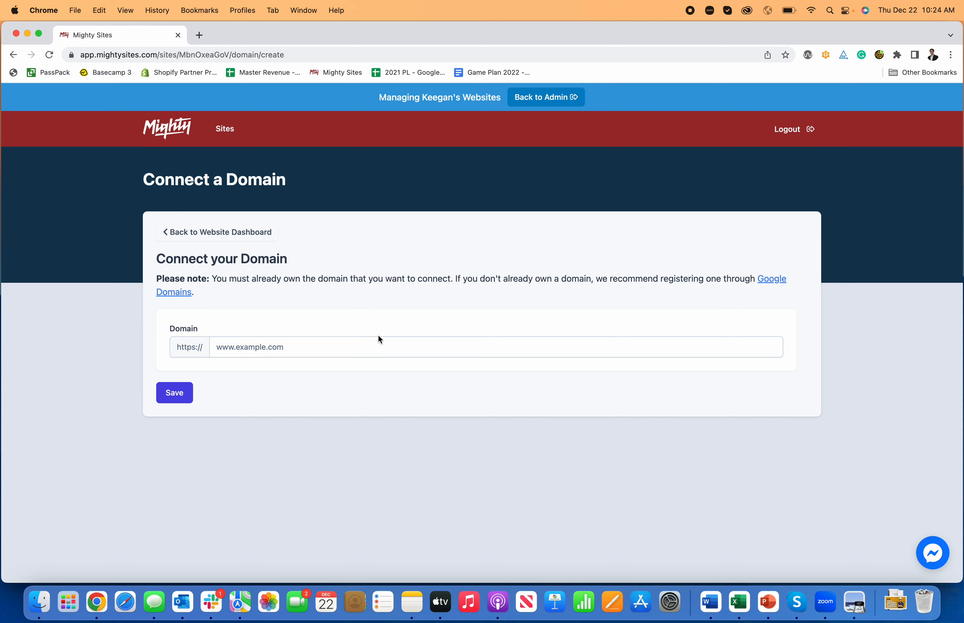
click(217, 232)
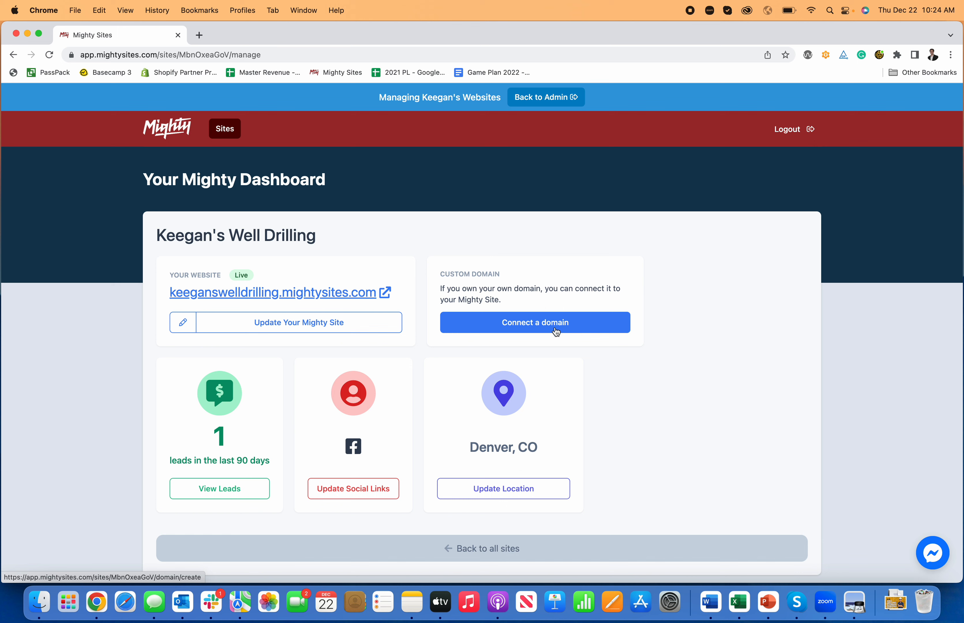
- Open the website in editing mode from the dashboard and look through its sections down to the Get In Touch form and back up
click(320, 326)
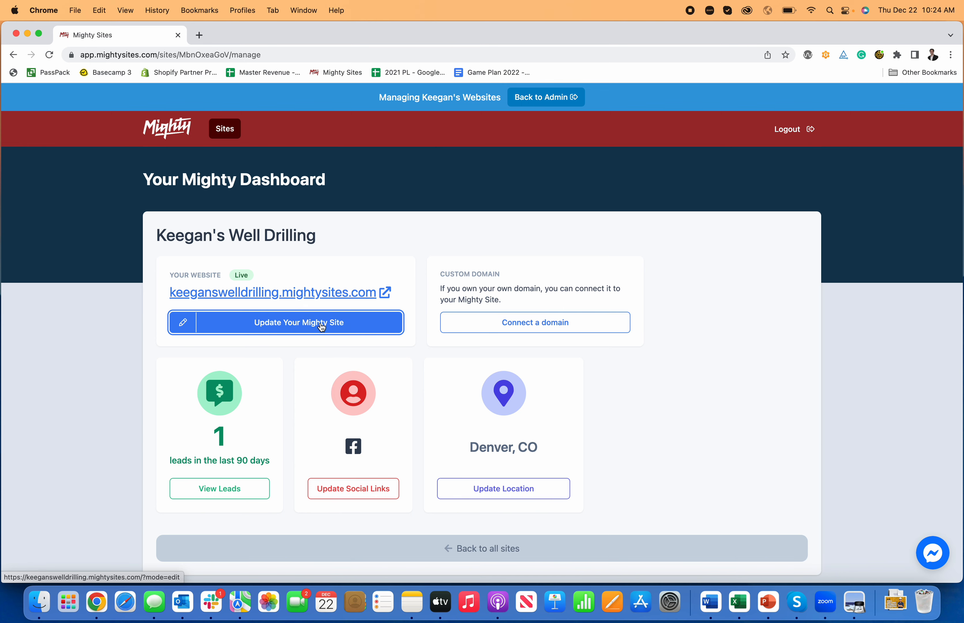
click(325, 329)
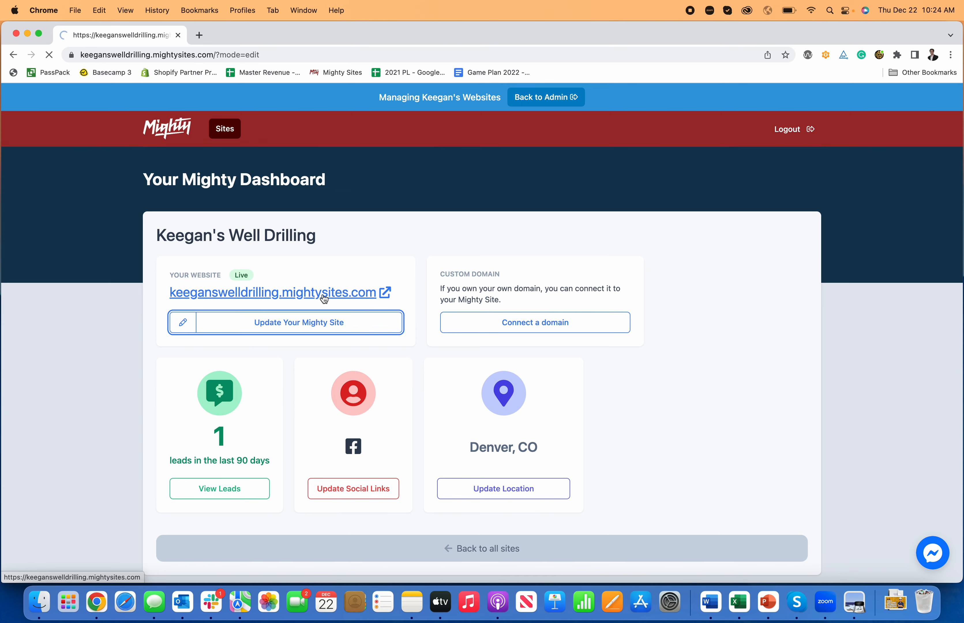
scroll(324, 294, down, 15)
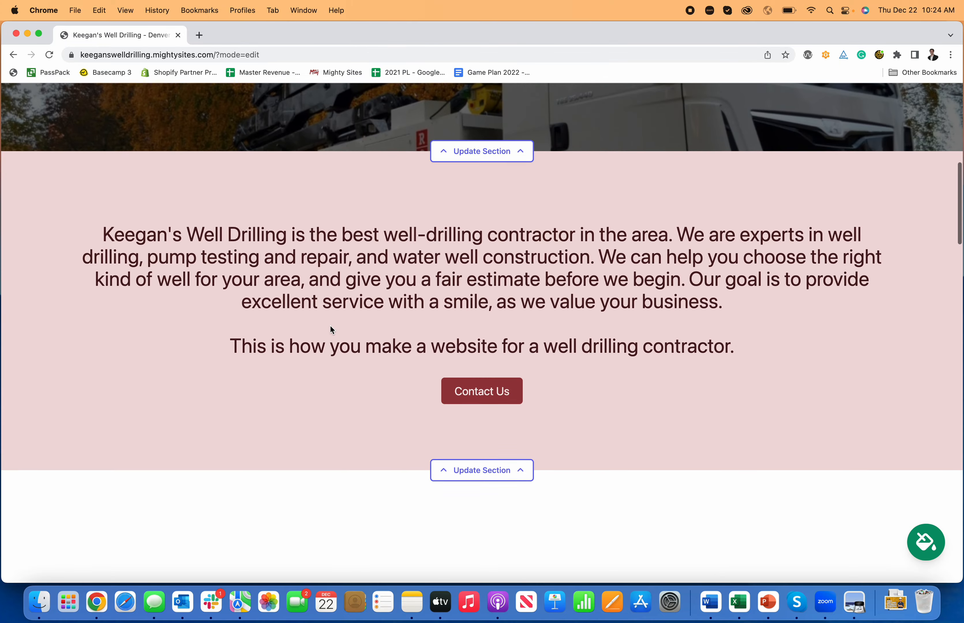
scroll(331, 329, down, 15)
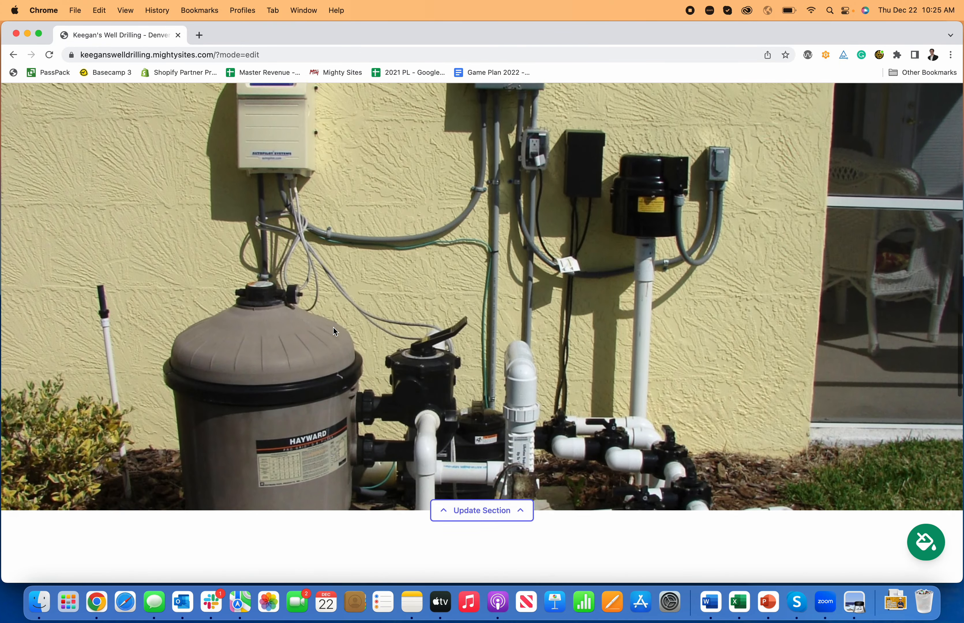
scroll(333, 326, down, 10)
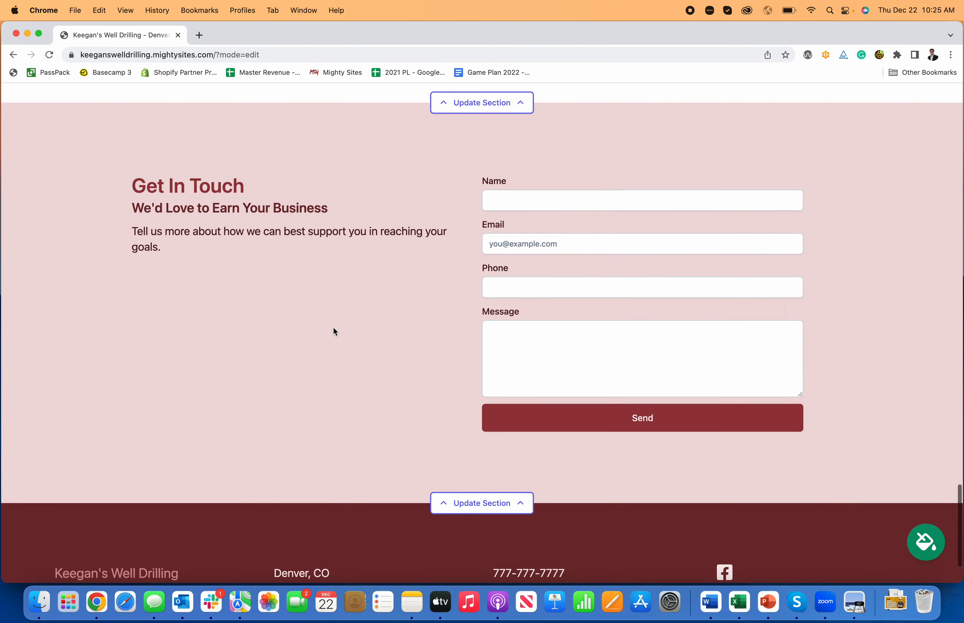
scroll(333, 326, up, 20)
scroll(337, 329, up, 15)
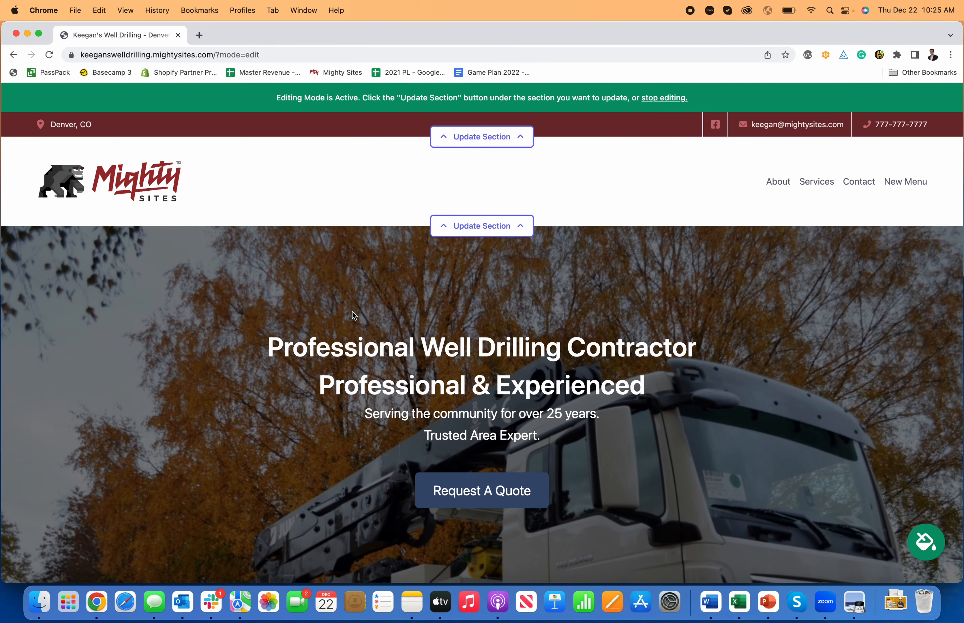